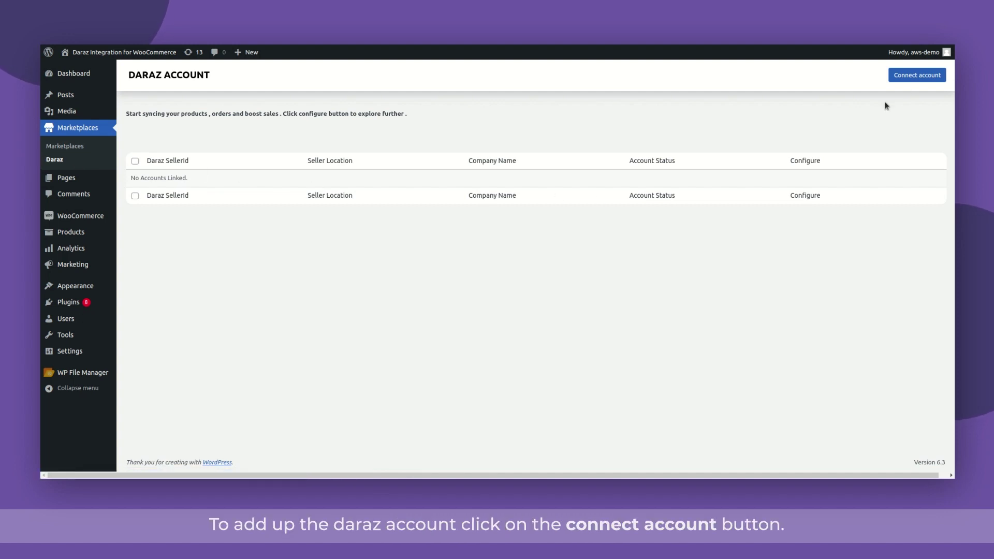
Add a Daraz seller account with PAKISTAN as its location and submit it for authorization
left_click(915, 79)
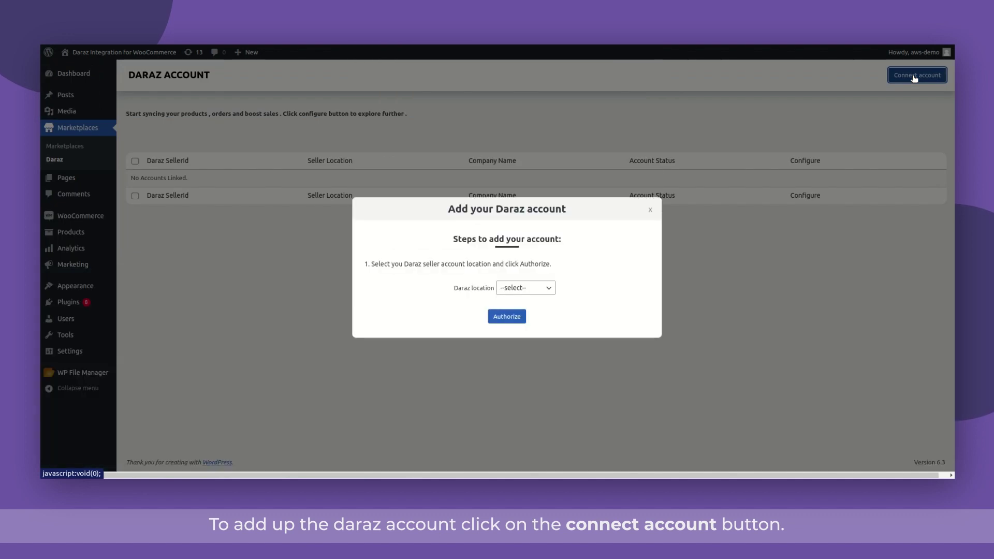
left_click(543, 287)
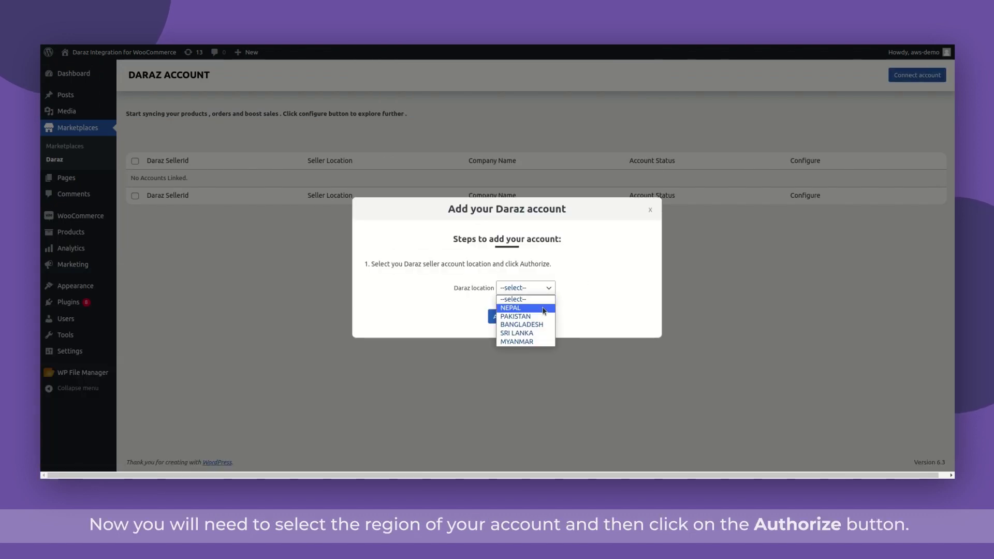
left_click(542, 317)
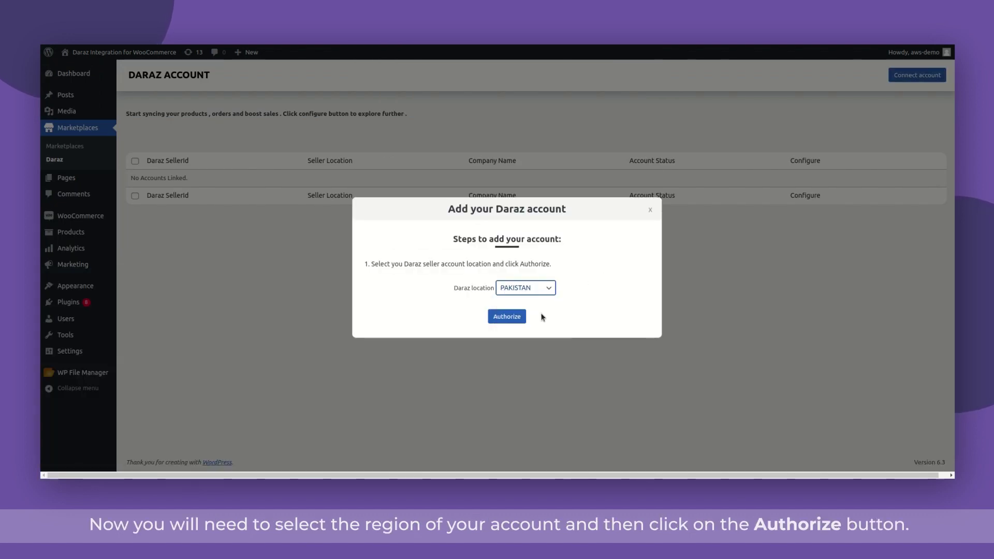
left_click(507, 319)
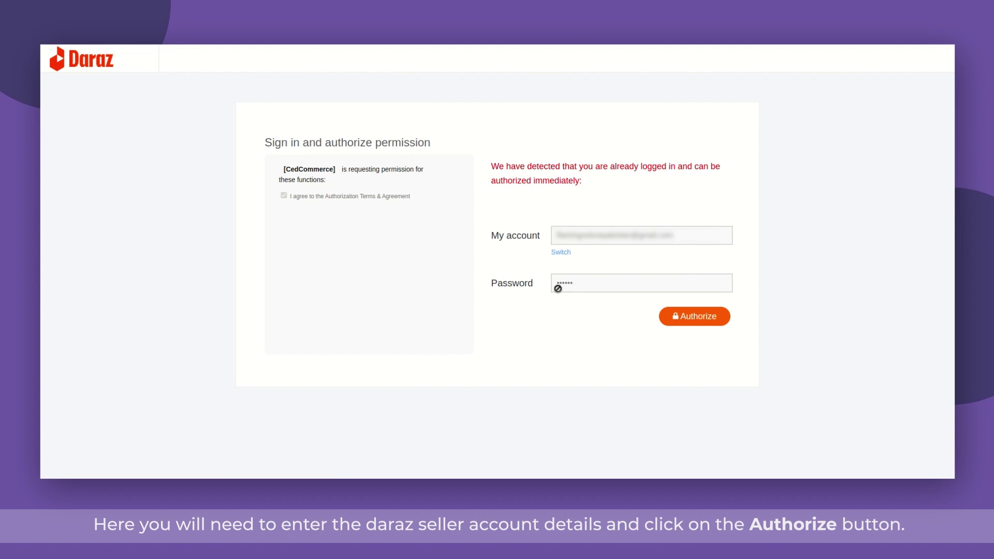
Grant the plugin permission on Daraz, then highlight the connected account's Seller ID
left_click(694, 316)
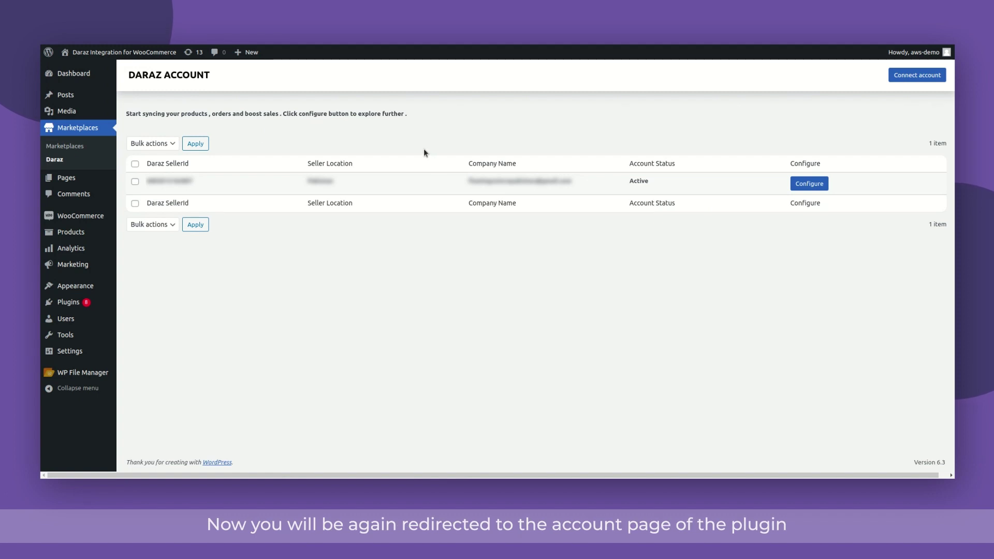
double_click(170, 180)
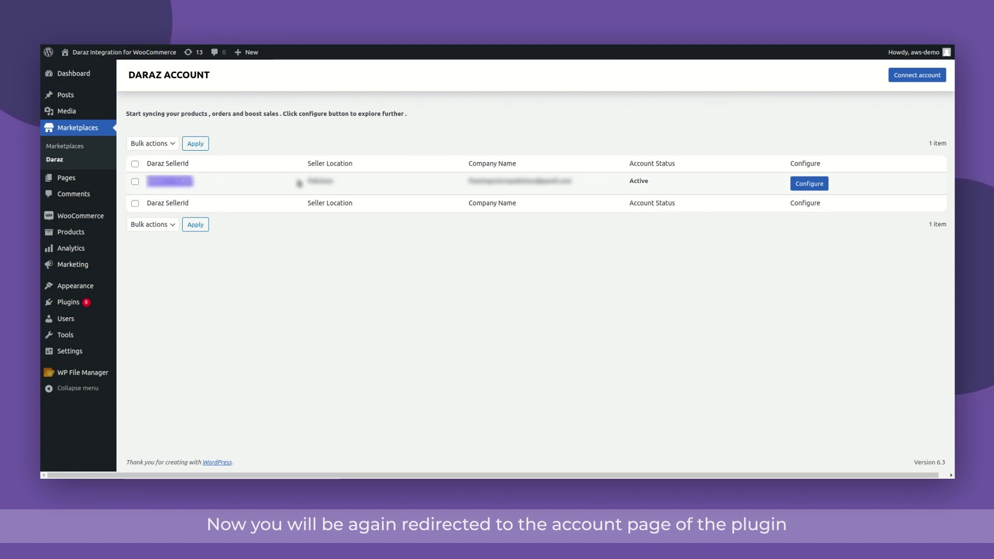
double_click(320, 181)
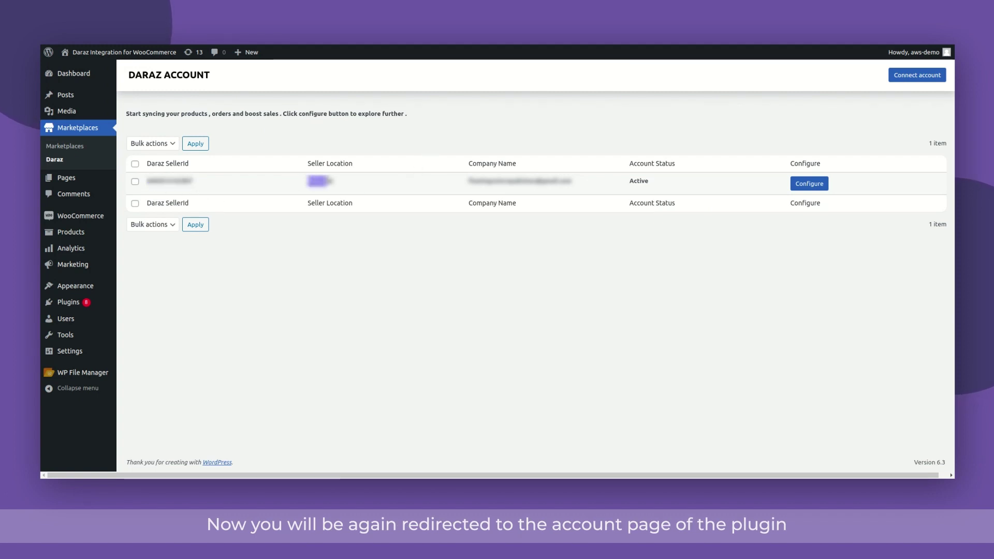
Configure the connected account to reach its Category Mapping tab
left_click(803, 184)
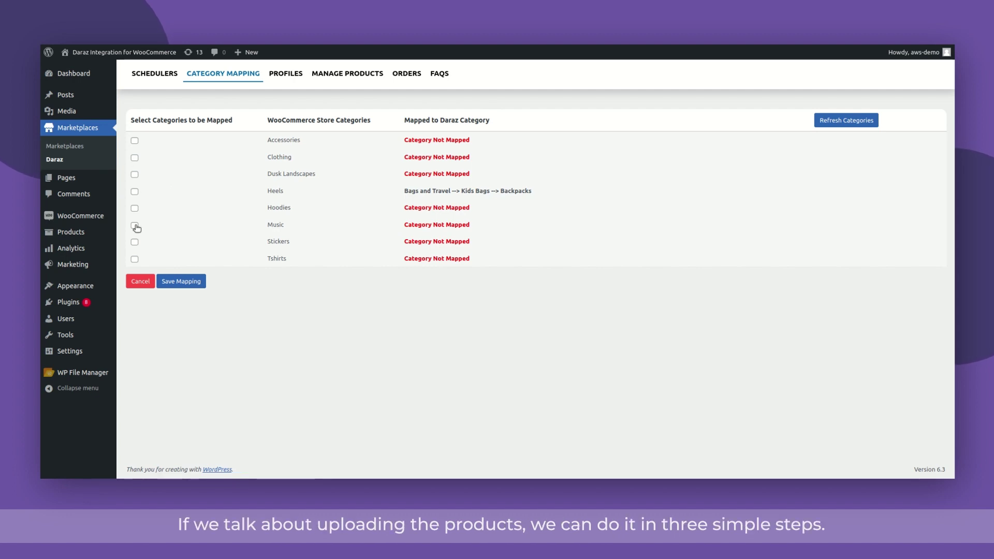
Tick Tshirts, choose Fashion → Men → Clothing → Shirts → Casual Shirts, and save the mapping
left_click(134, 259)
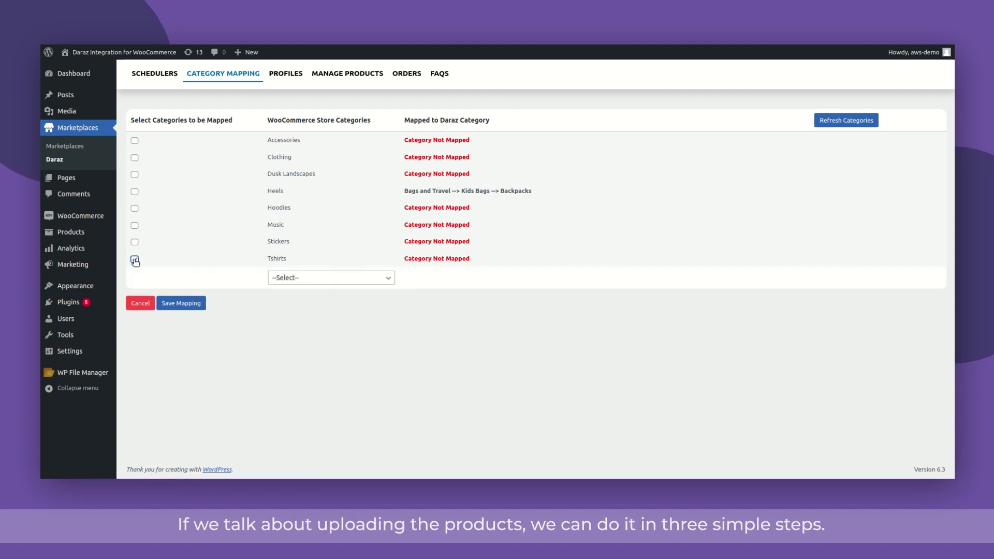
left_click(305, 280)
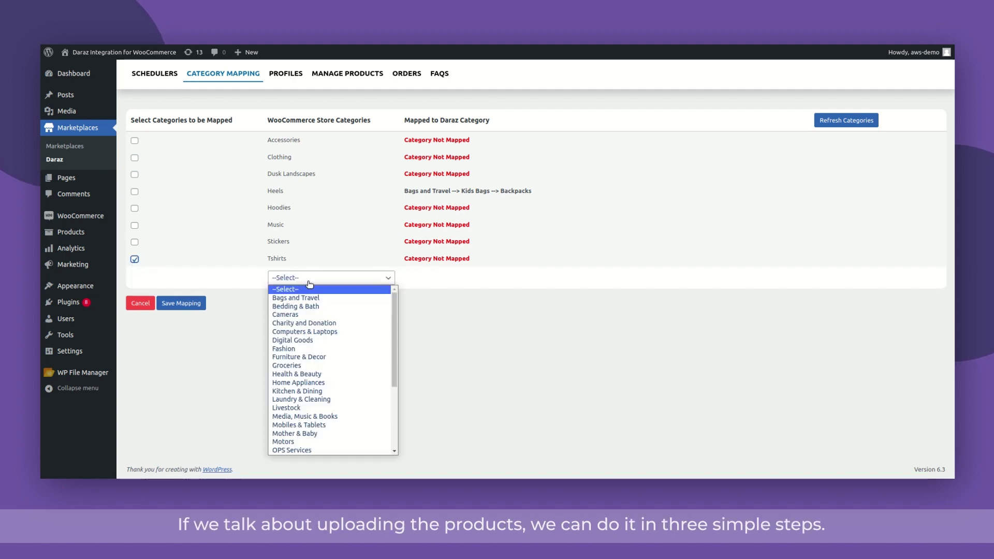
left_click(311, 349)
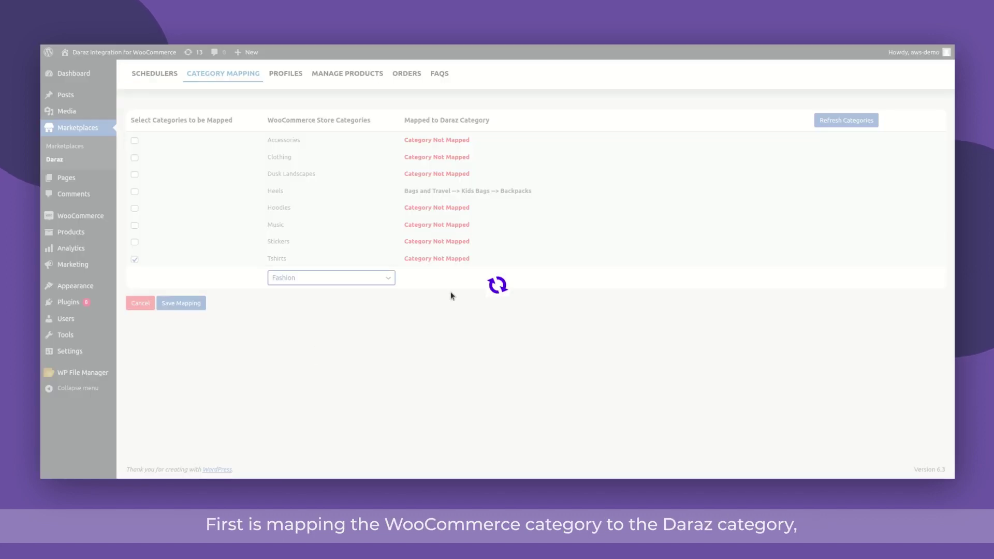
left_click(459, 280)
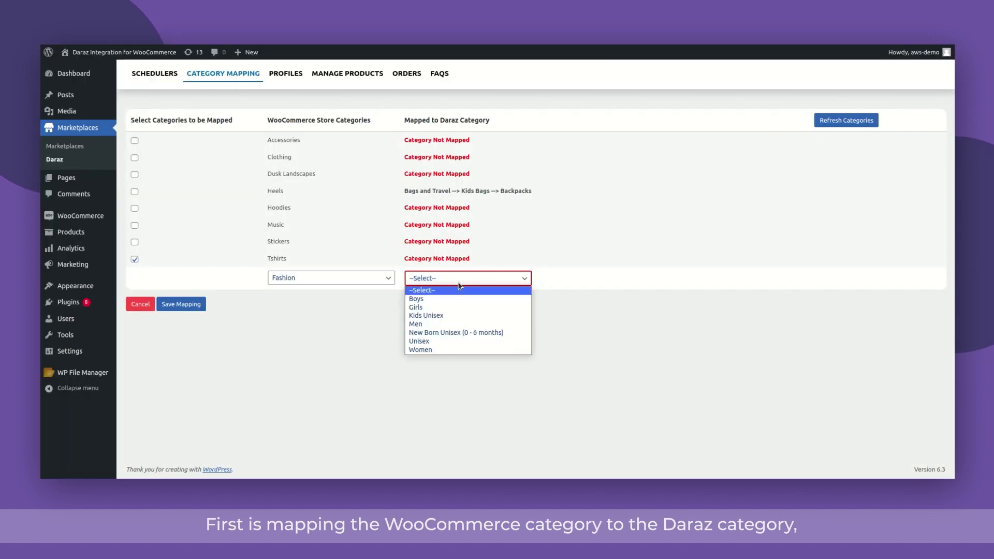
left_click(455, 324)
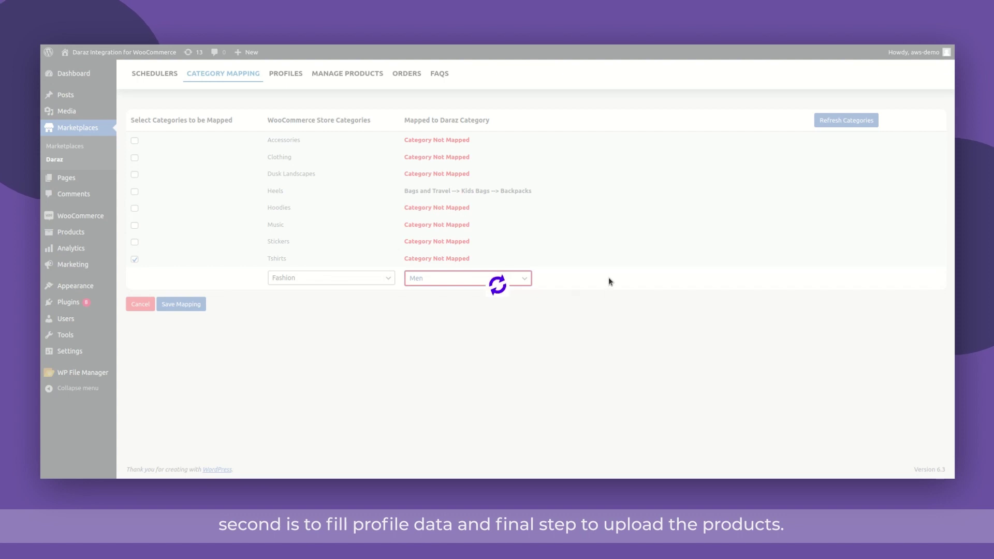
left_click(608, 278)
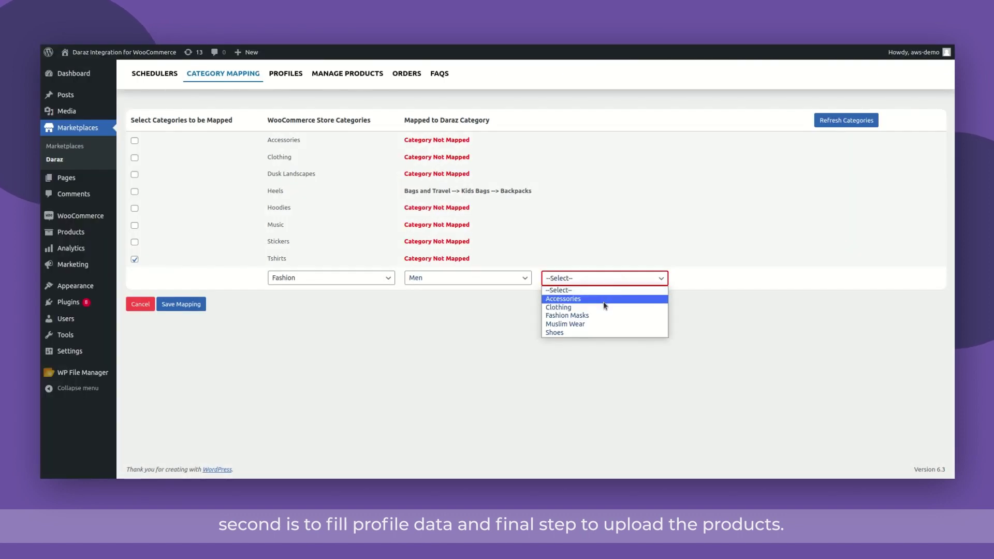
left_click(605, 307)
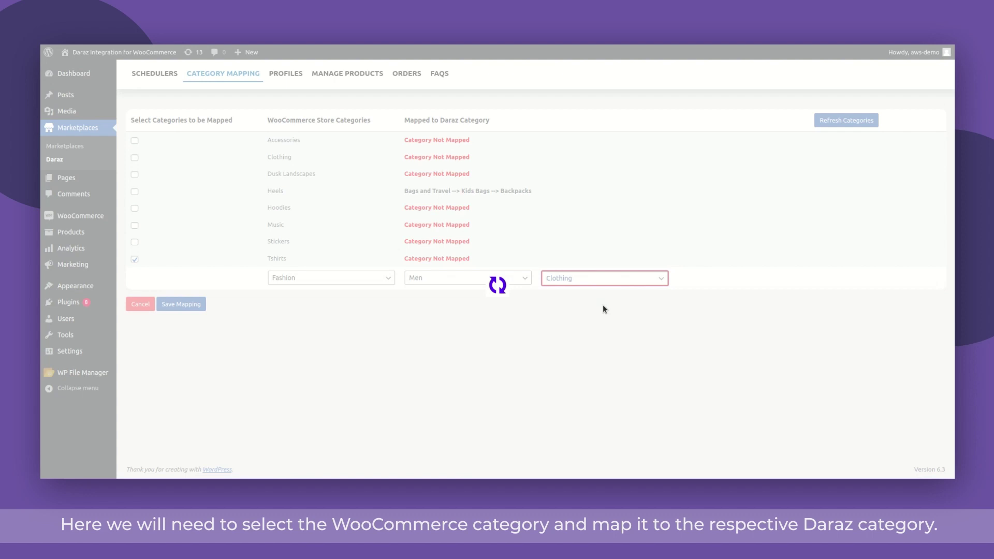
left_click(696, 279)
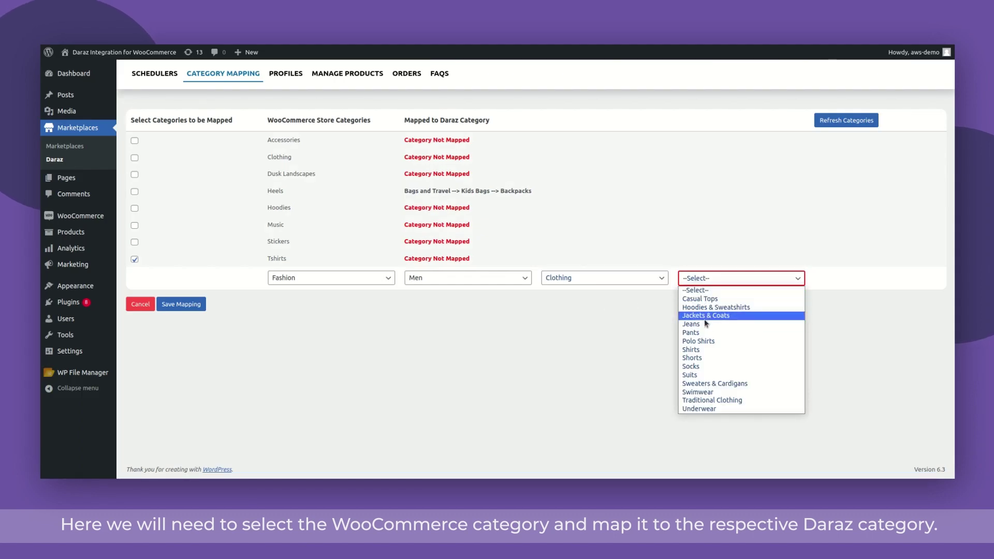
left_click(698, 350)
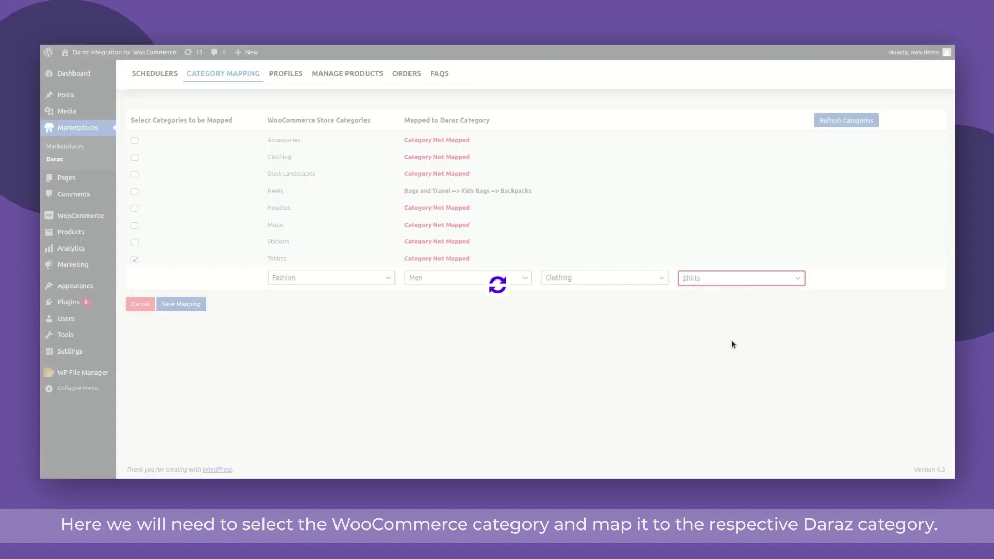
left_click(845, 283)
left_click(842, 294)
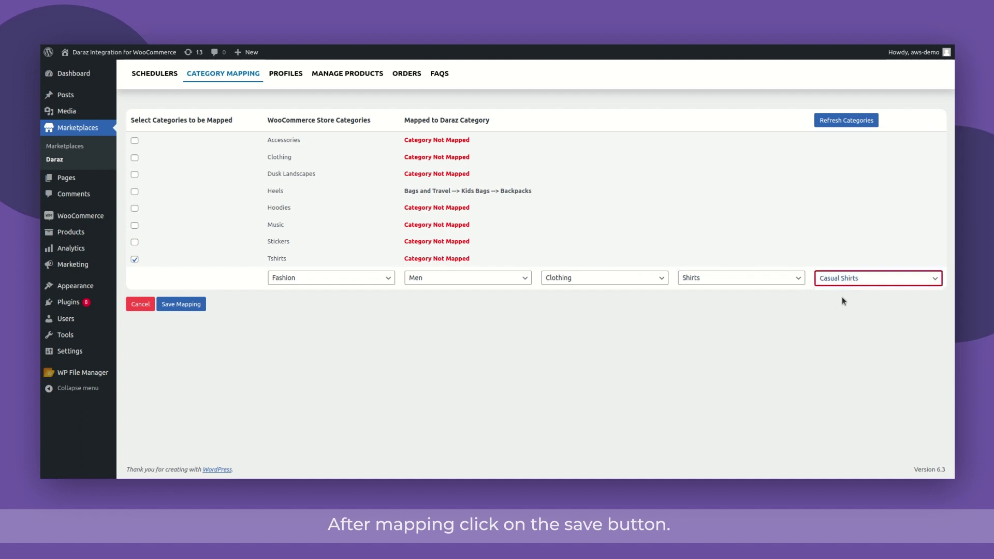
left_click(178, 305)
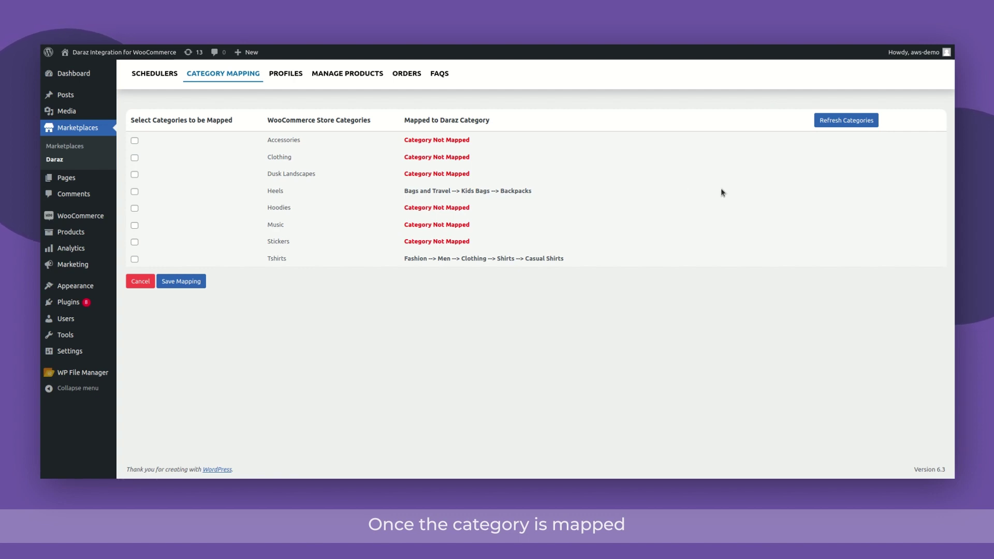
Refresh the Daraz categories until 'Categories Updated Successfully' appears
left_click(841, 121)
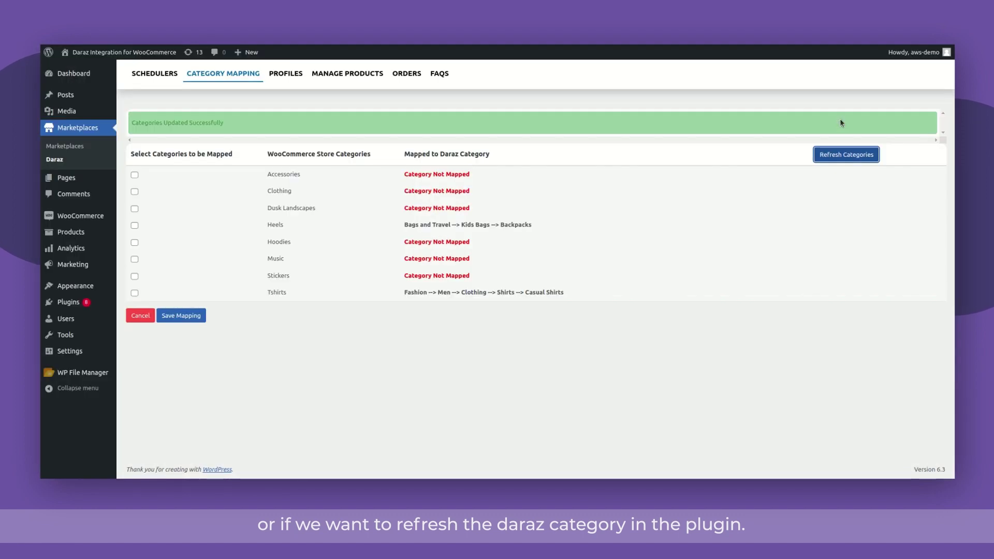
left_click(650, 208)
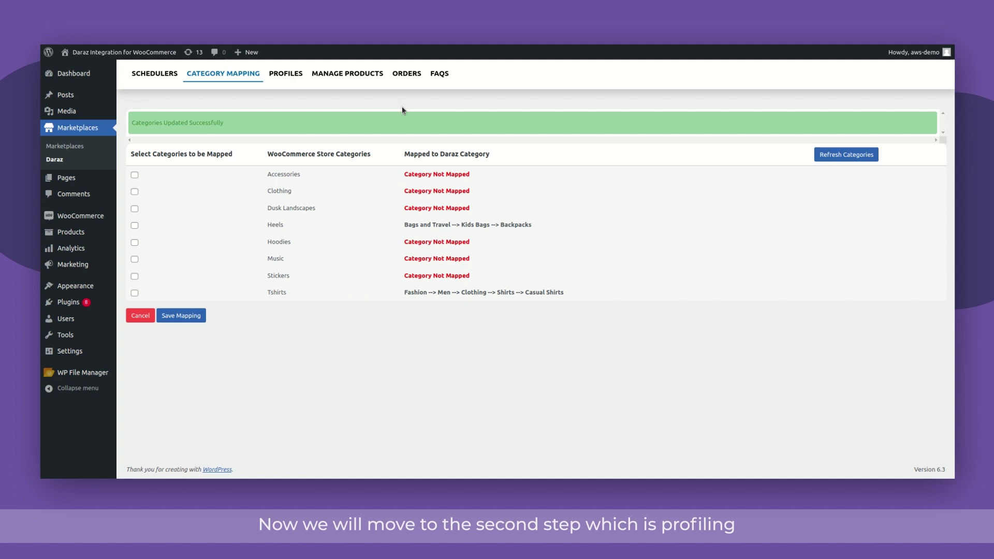
Switch to the Profiles tab listing the Casual Shirts profile for Tshirts
left_click(285, 78)
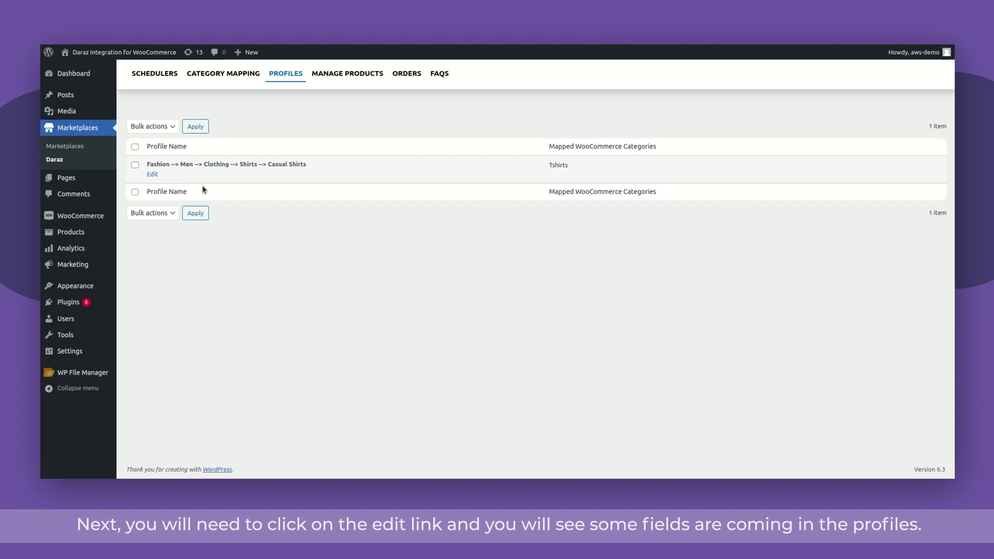
Open the Casual Shirts profile and scroll through its prefilled Required Attributes mappings
left_click(152, 175)
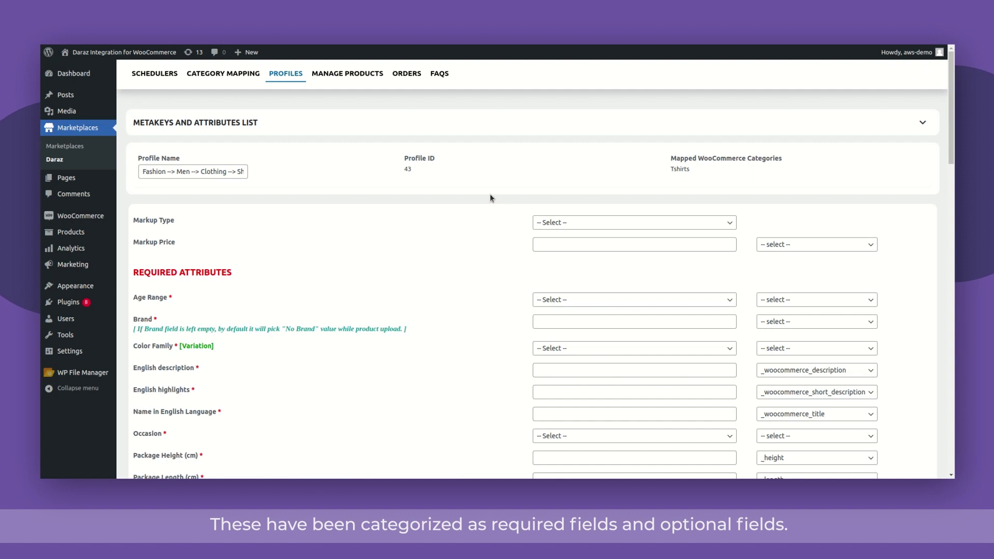
scroll(490, 194, "down", 1)
scroll(489, 194, "down", 2)
scroll(394, 191, "up", 2)
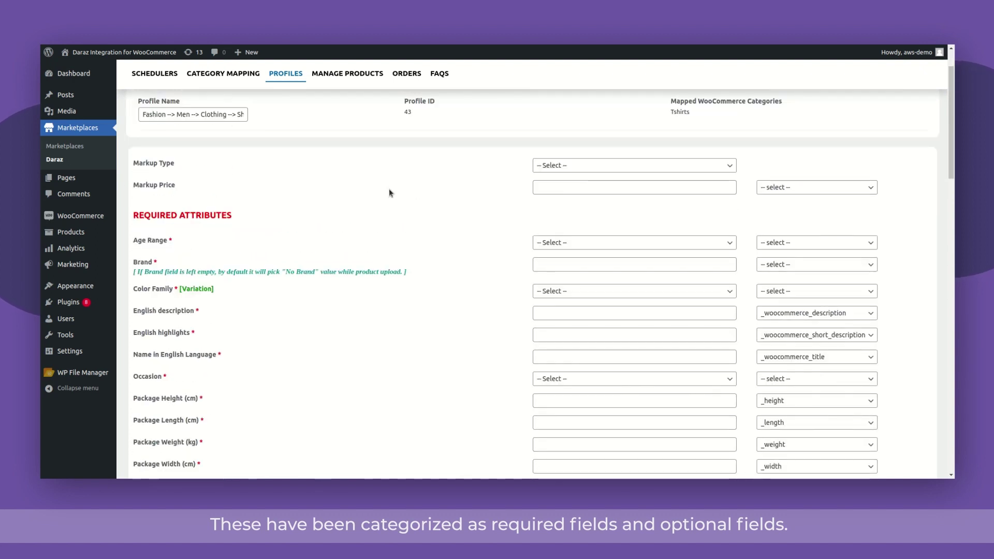
scroll(386, 222, "down", 8)
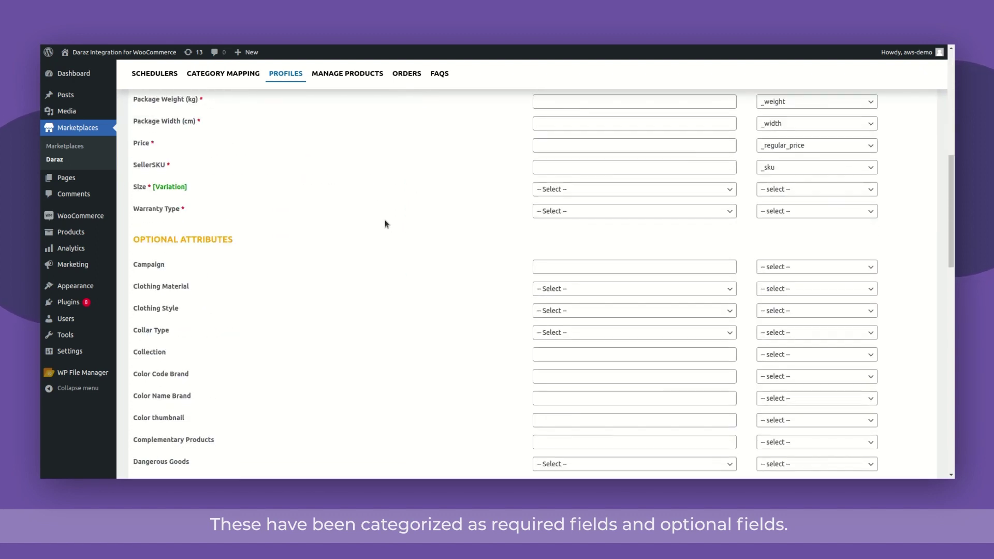
scroll(370, 200, "up", 2)
scroll(434, 217, "down", 1)
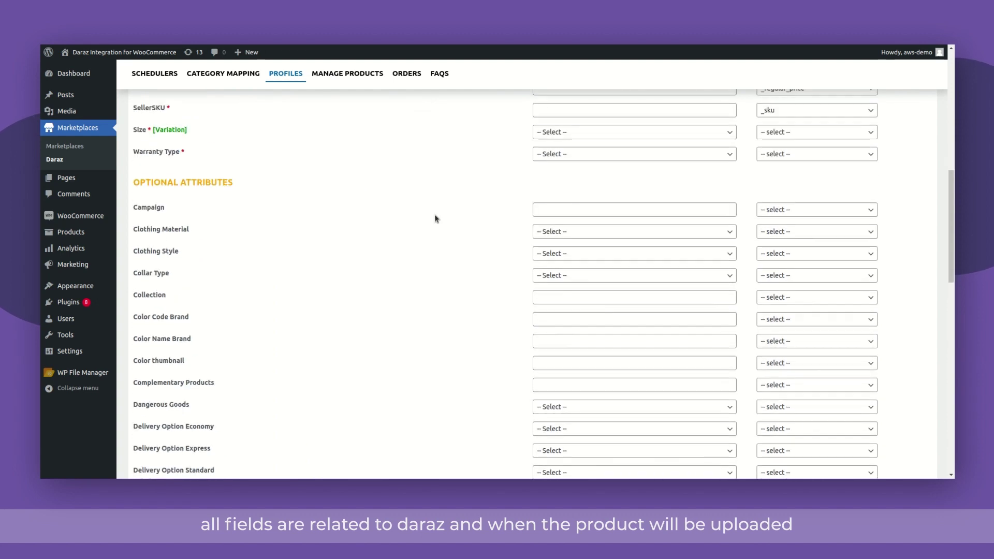
scroll(434, 219, "down", 2)
scroll(435, 219, "up", 7)
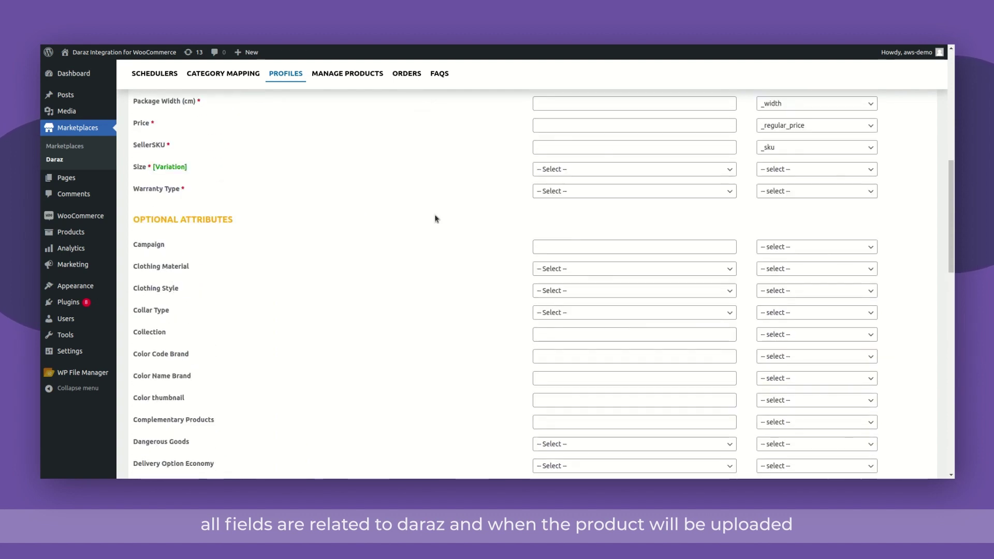
scroll(435, 218, "up", 2)
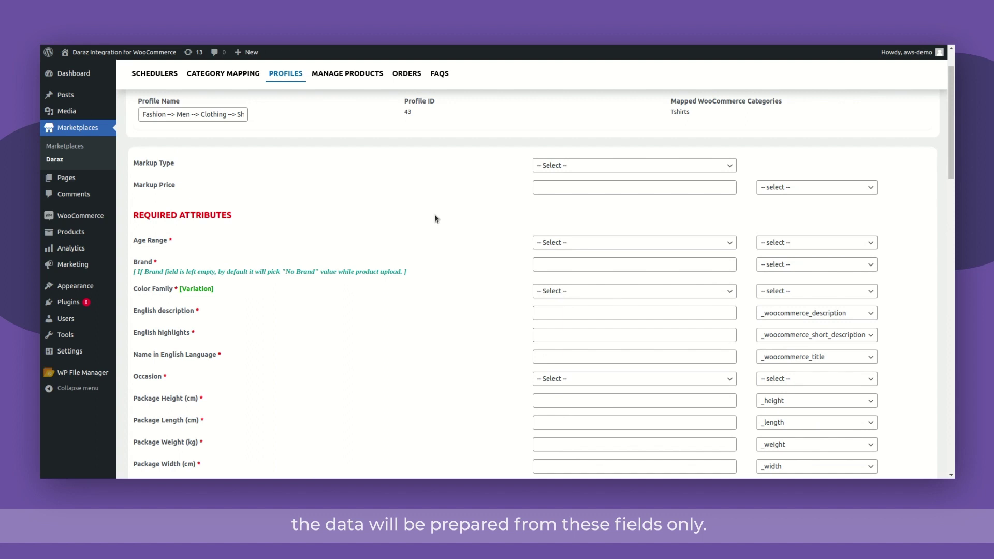
scroll(434, 217, "up", 1)
scroll(434, 218, "down", 2)
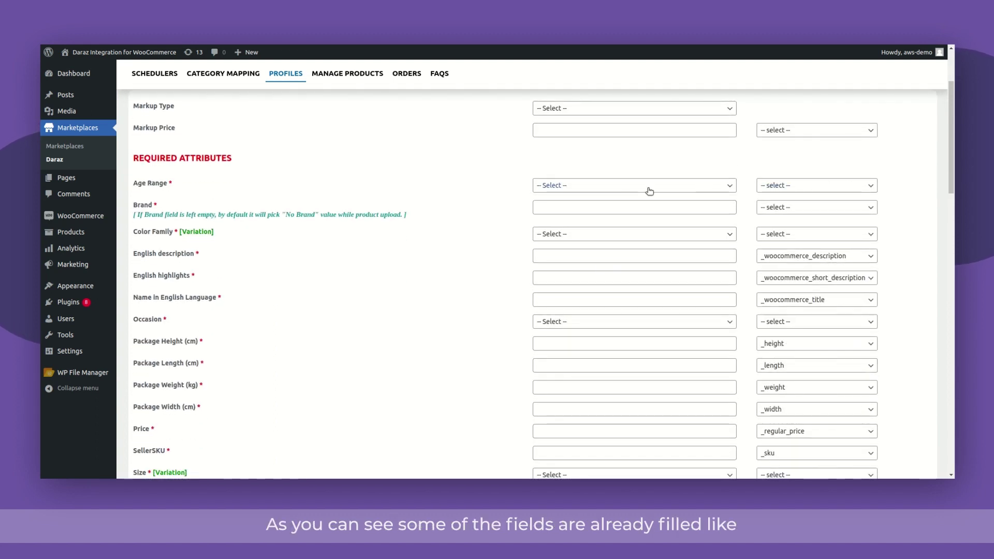
scroll(528, 235, "down", 1)
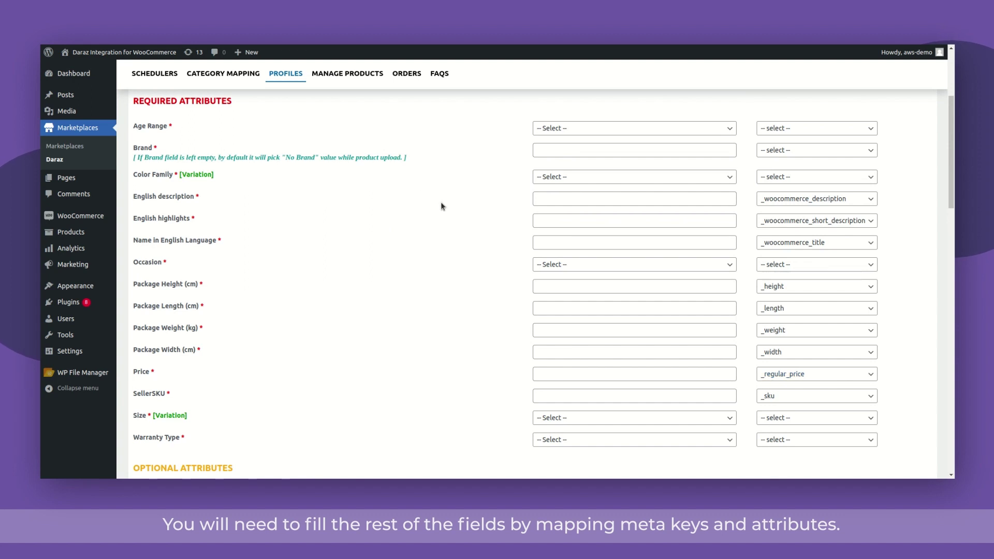
scroll(422, 195, "up", 1)
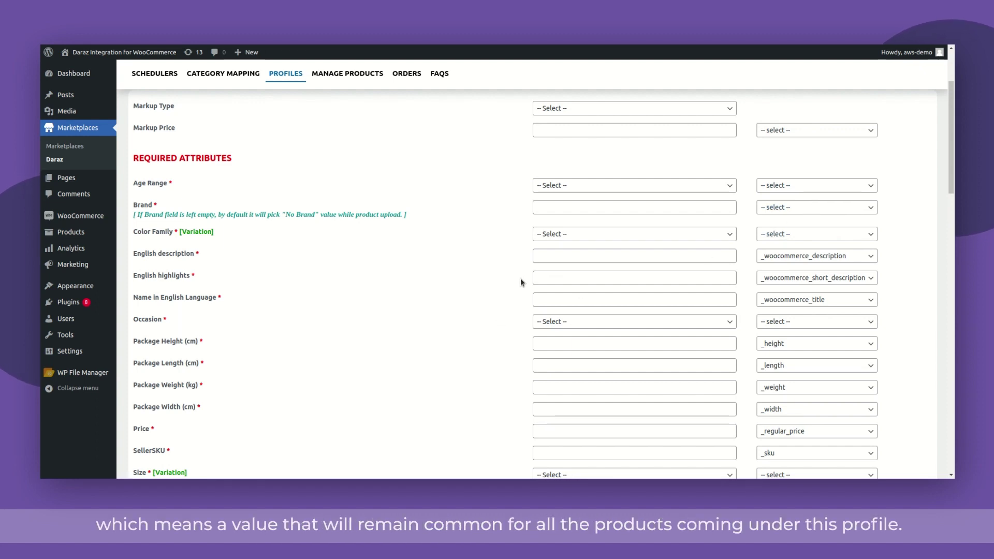
scroll(520, 277, "up", 1)
scroll(520, 278, "up", 1)
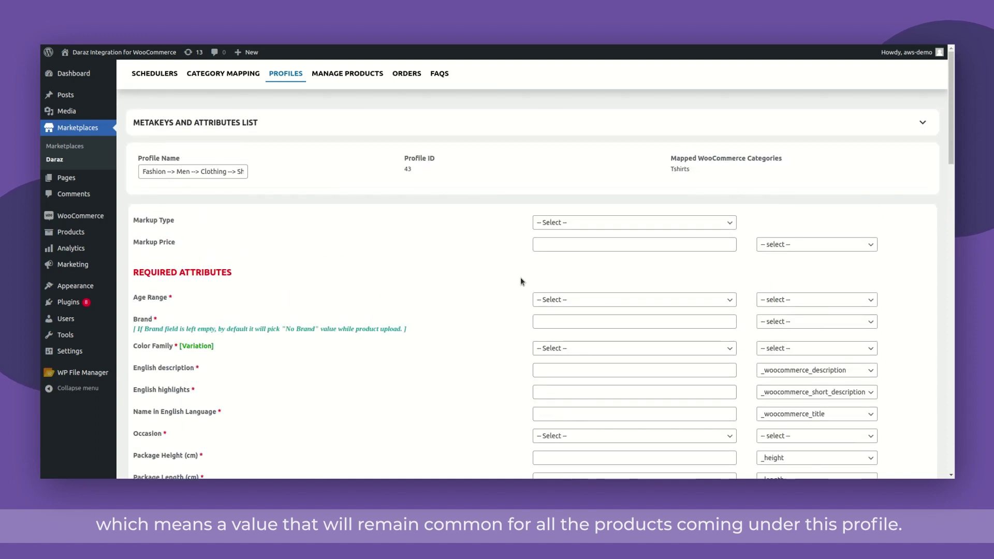
scroll(520, 277, "down", 1)
scroll(521, 280, "down", 1)
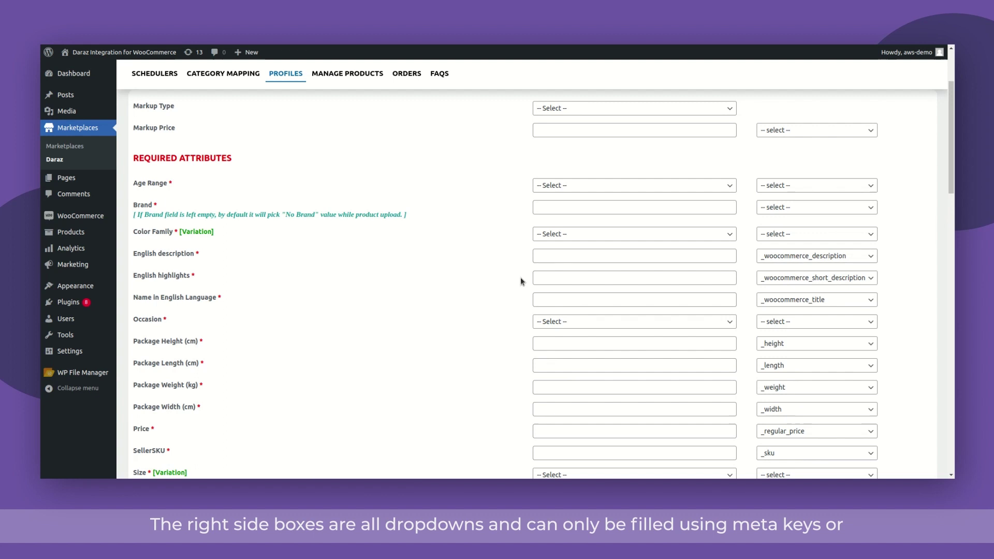
scroll(520, 280, "down", 2)
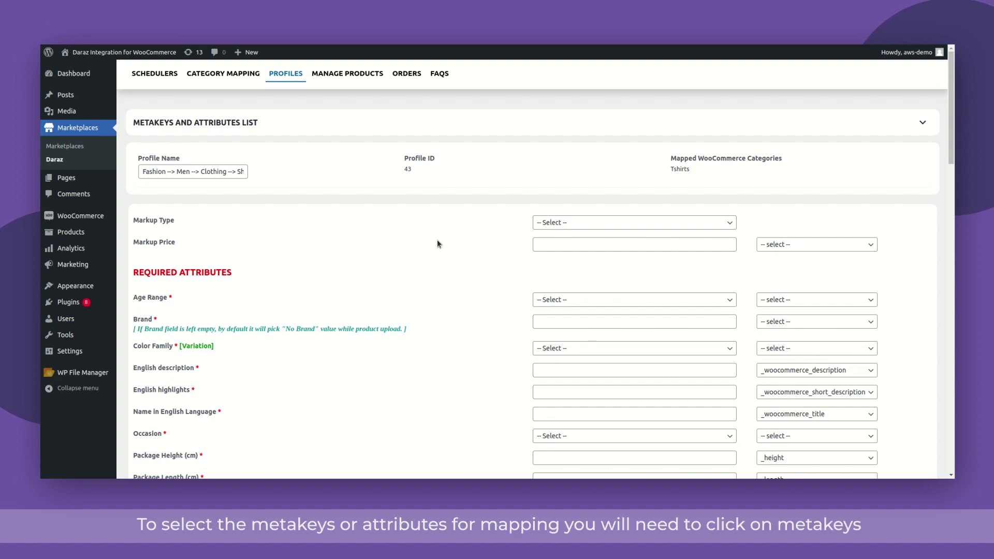
Expand the Metakeys and Attributes List and load a product found by searching 'sho'
left_click(400, 124)
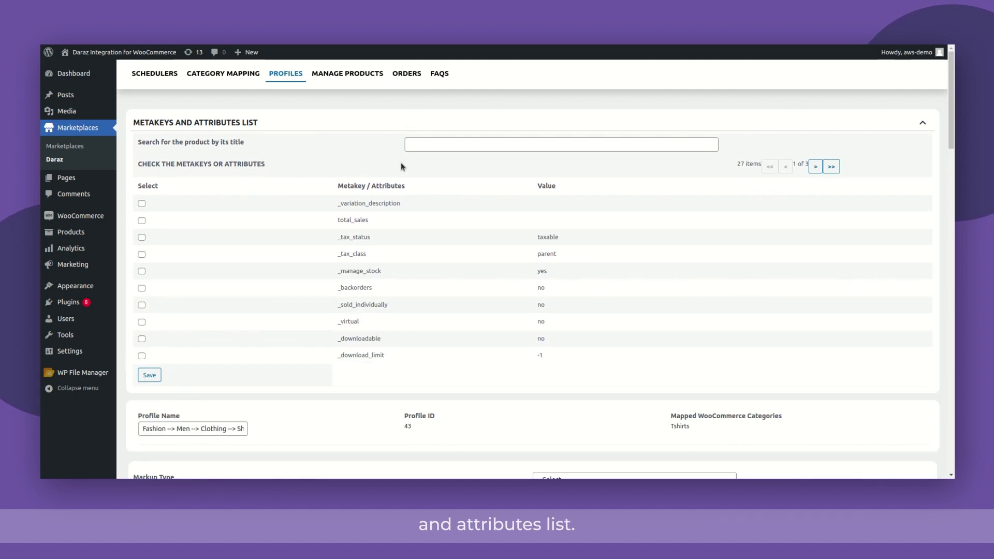
left_click(444, 146)
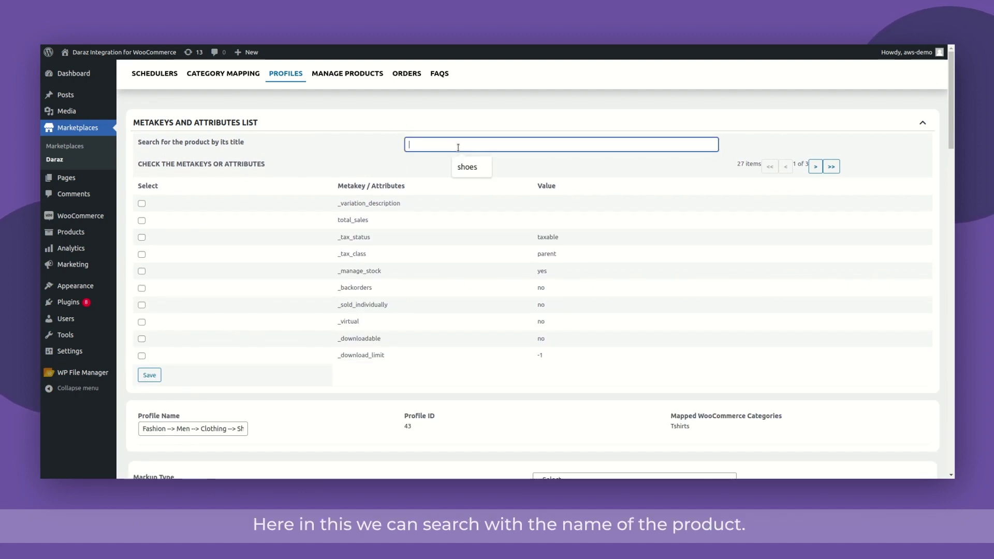
type("sh")
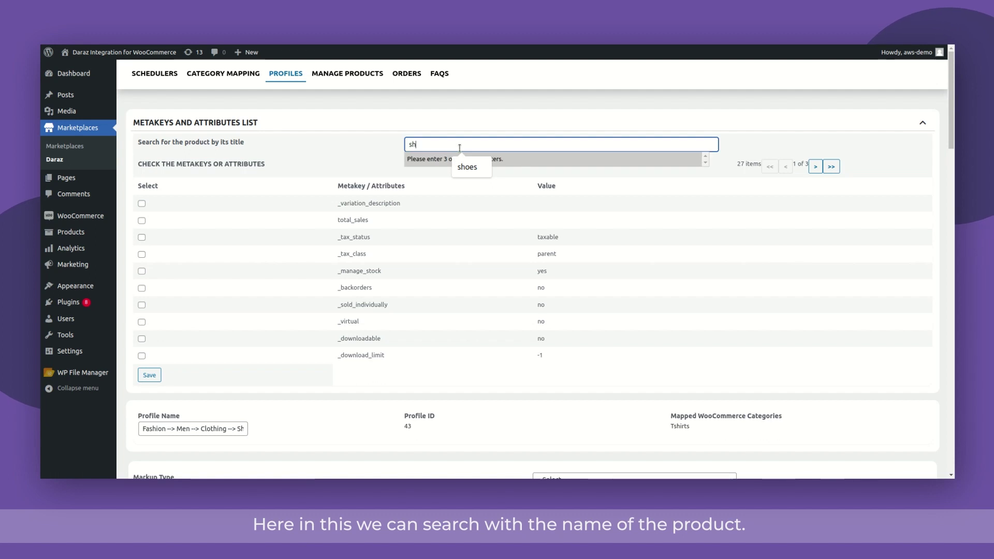
type("o")
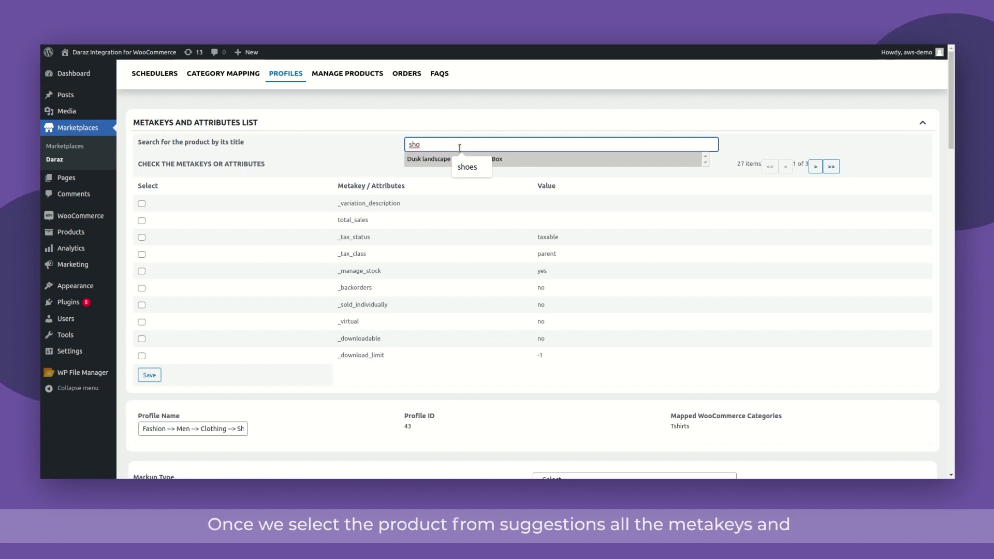
left_click(519, 161)
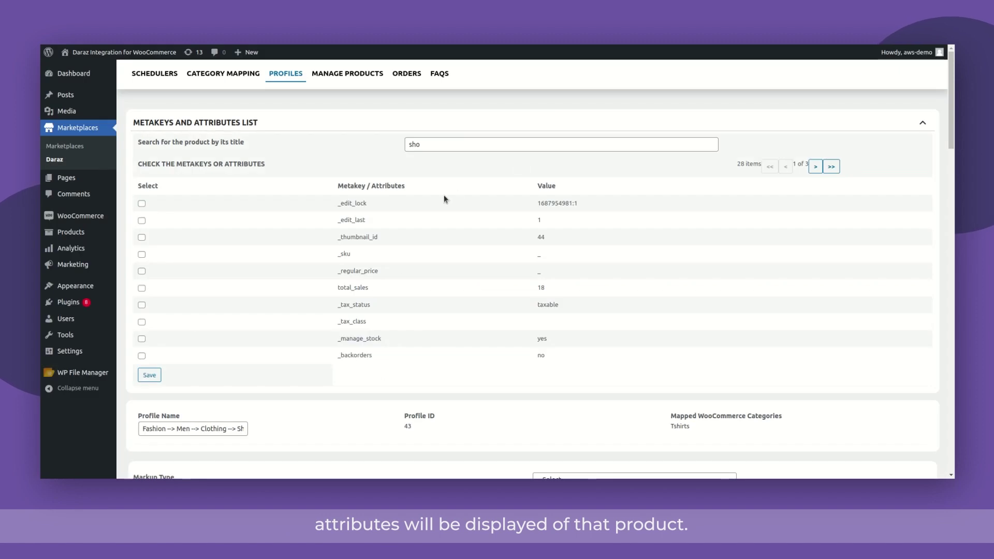
Tick _price, attribute_pa_color and attribute_pa_size across the metakey pages and save them
left_click(815, 166)
left_click(815, 166)
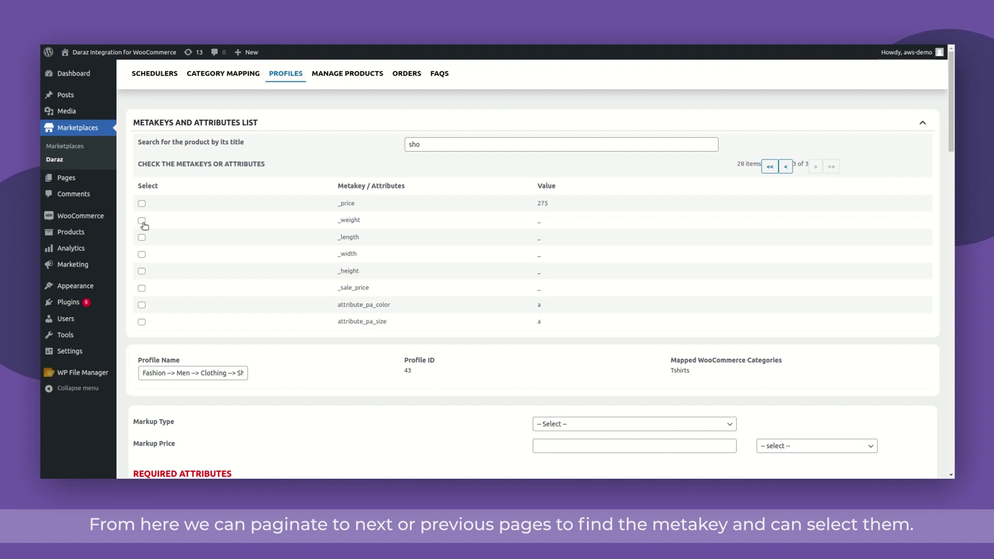
left_click(141, 203)
left_click(141, 321)
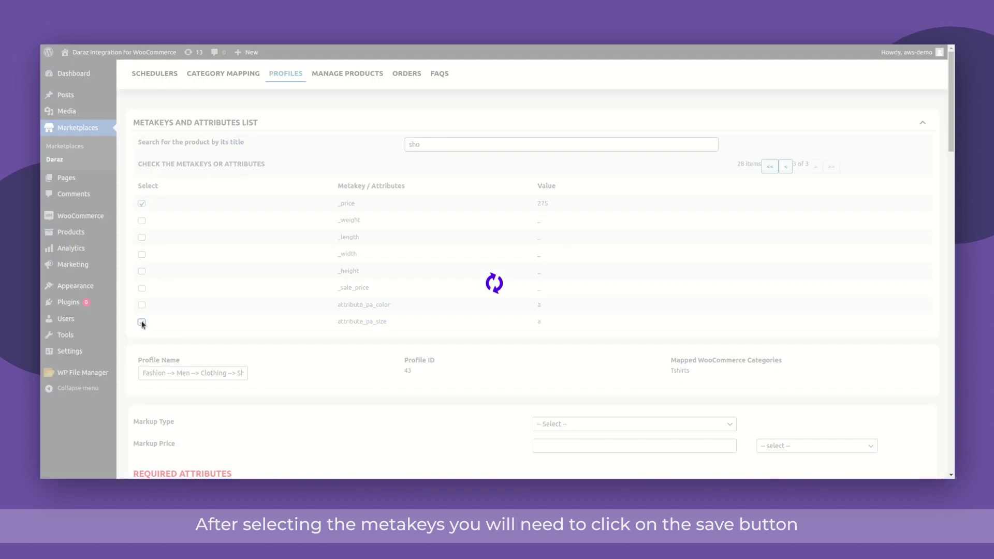
left_click(141, 304)
left_click(785, 166)
left_click(149, 375)
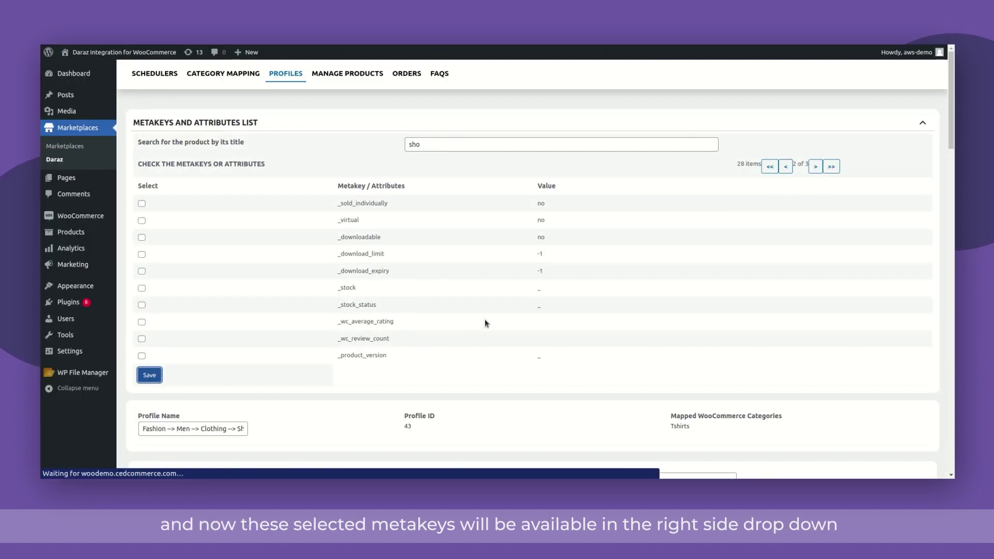
Check the Brand meta key options and keep _length as the Package Length mapping
scroll(532, 258, "down", 2)
scroll(533, 262, "down", 1)
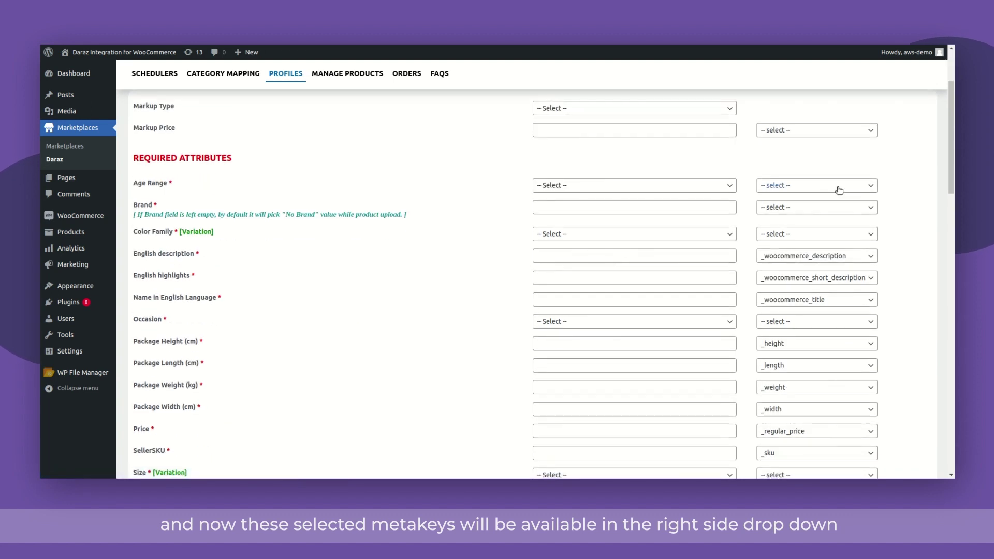
left_click(835, 207)
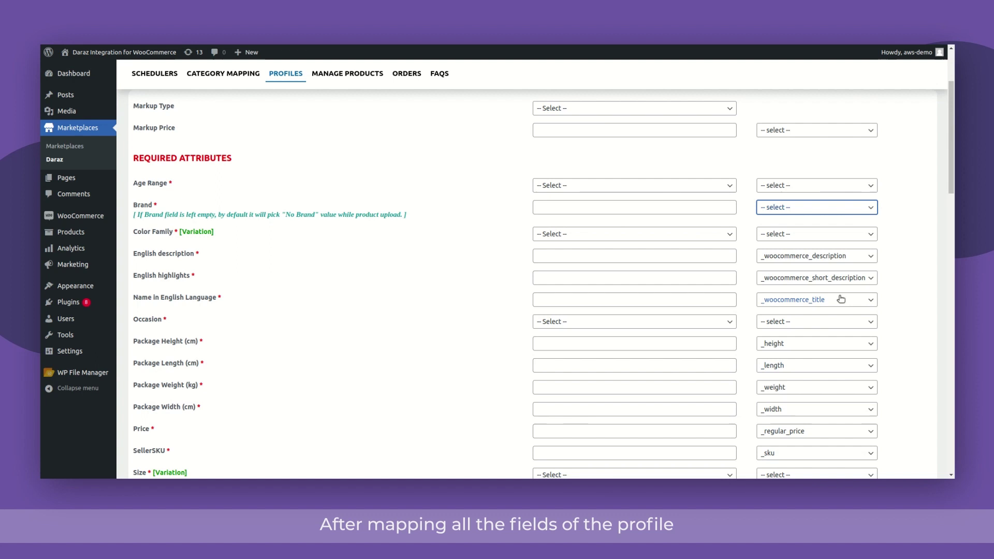
left_click(829, 366)
left_click(904, 260)
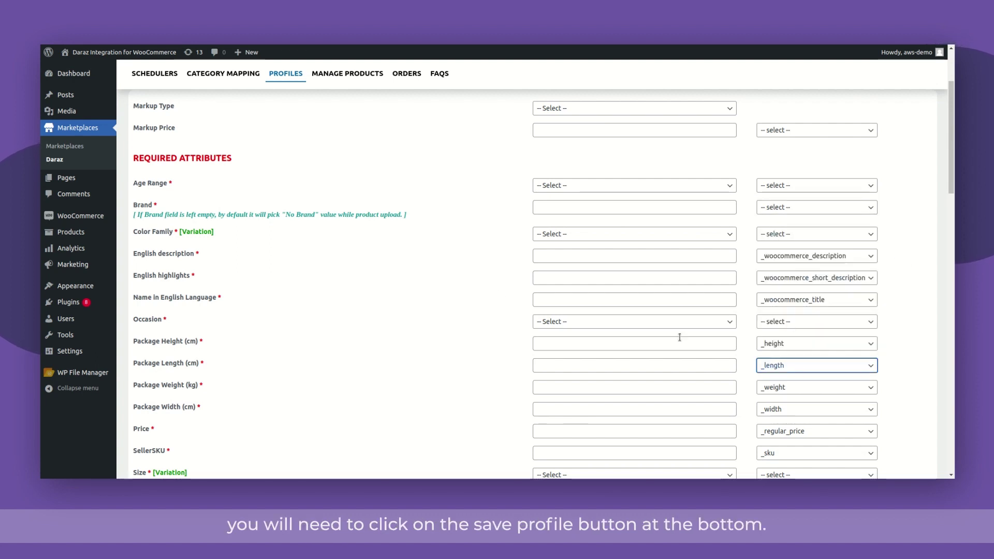
Save Profile 43 and go to the Manage Products list
scroll(497, 295, "down", 2)
scroll(497, 292, "down", 10)
left_click(154, 431)
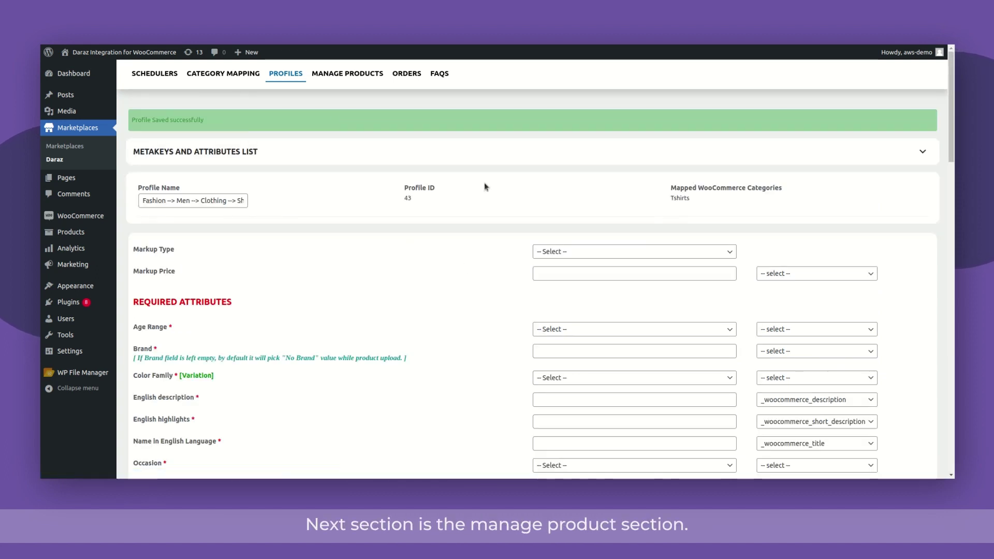
left_click(361, 76)
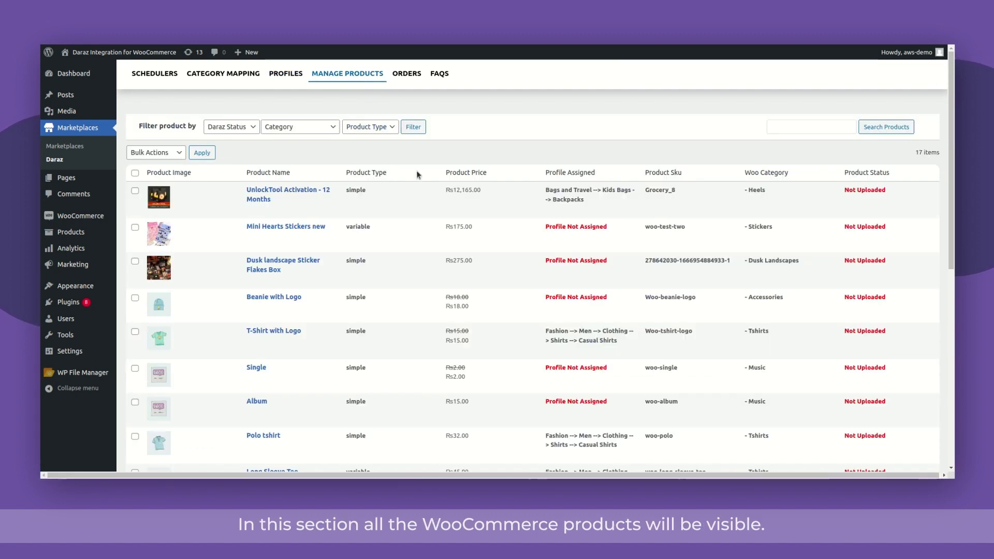
Look through the Daraz Status, Category and Product Type filters unchanged, then start a title search
scroll(421, 186, "down", 5)
scroll(421, 185, "up", 7)
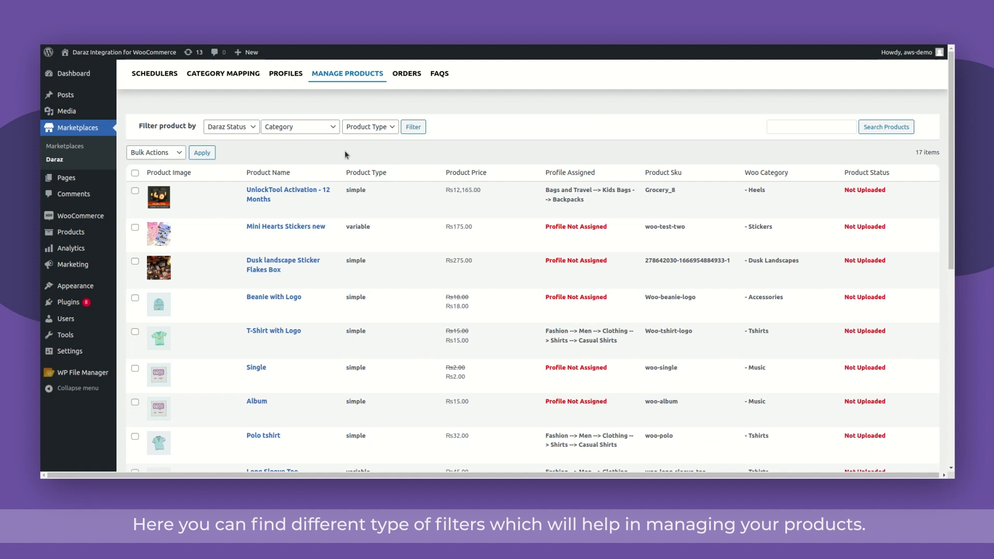
left_click(256, 133)
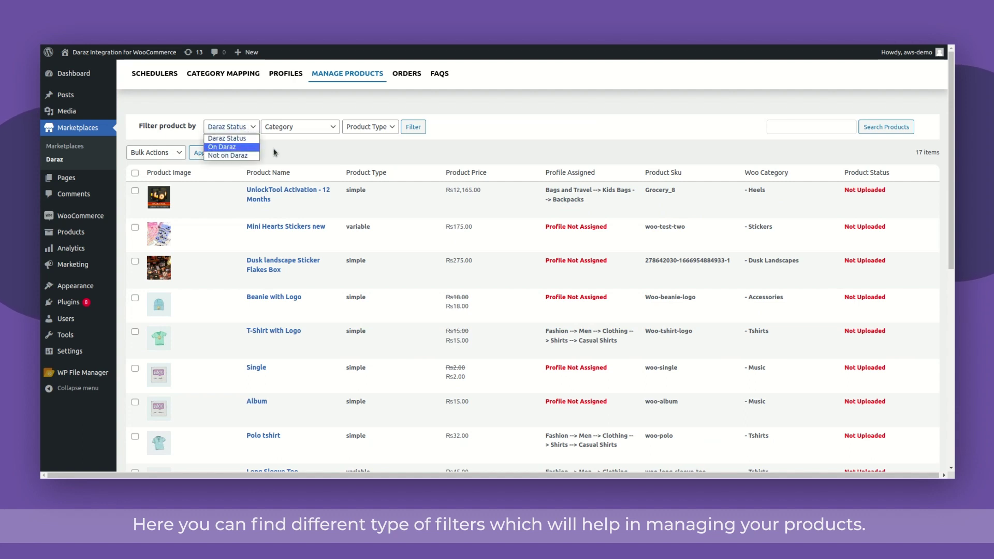
left_click(312, 136)
left_click(313, 136)
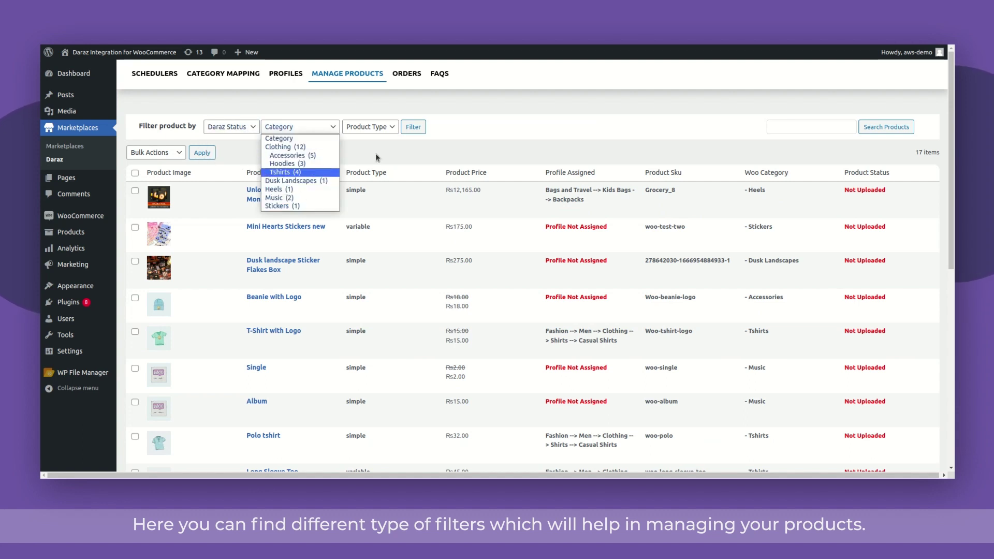
left_click(388, 133)
left_click(388, 133)
left_click(422, 158)
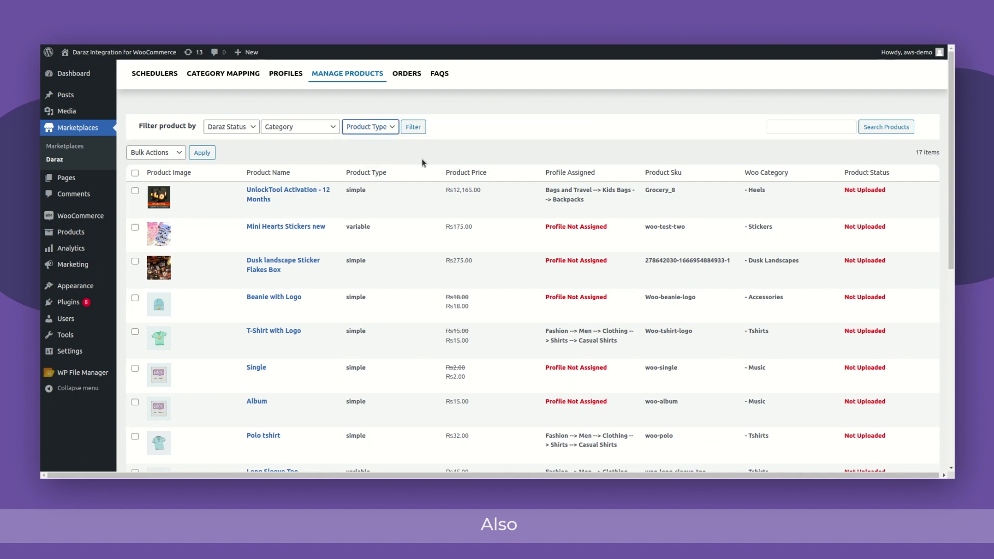
left_click(794, 127)
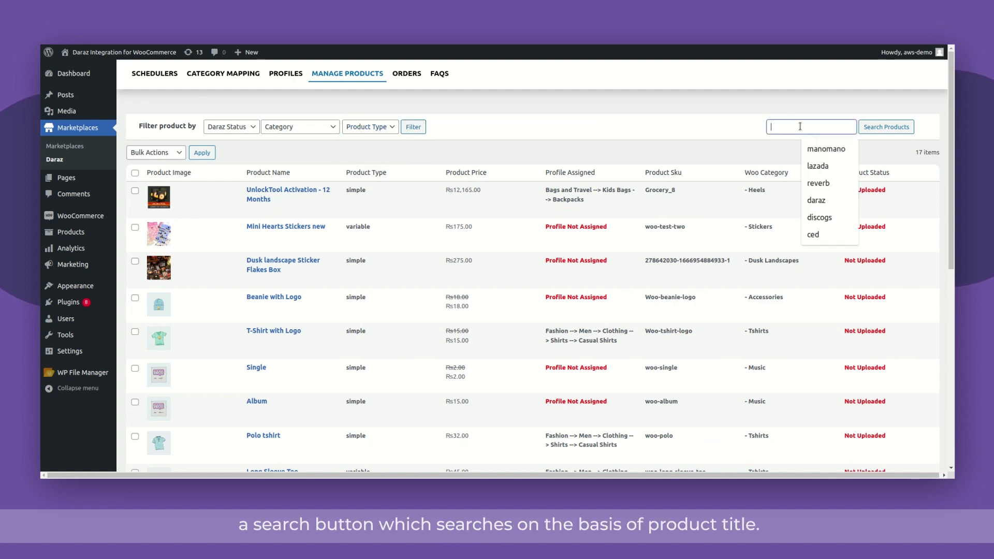
Upload the checked Polo tshirt to Daraz with the bulk upload action
left_click(680, 140)
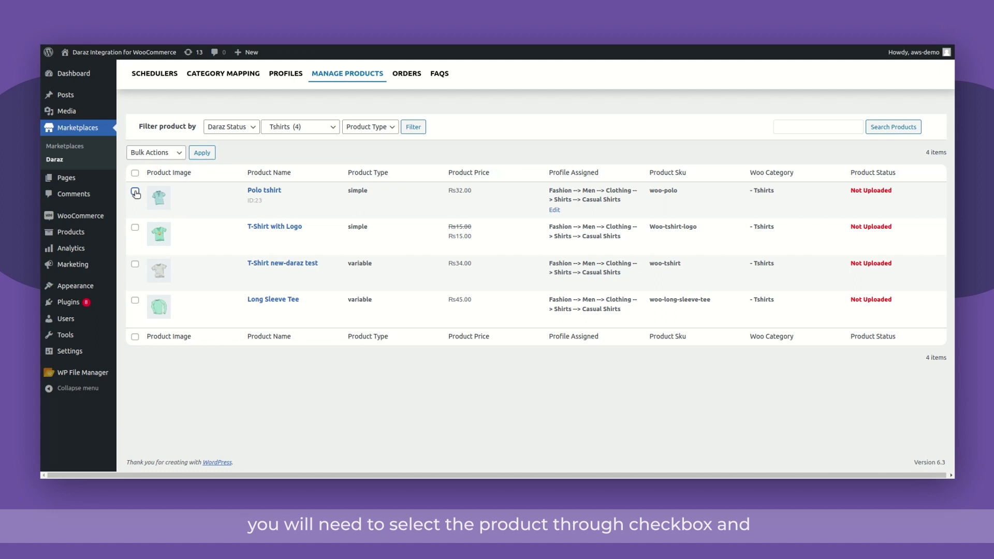
left_click(167, 154)
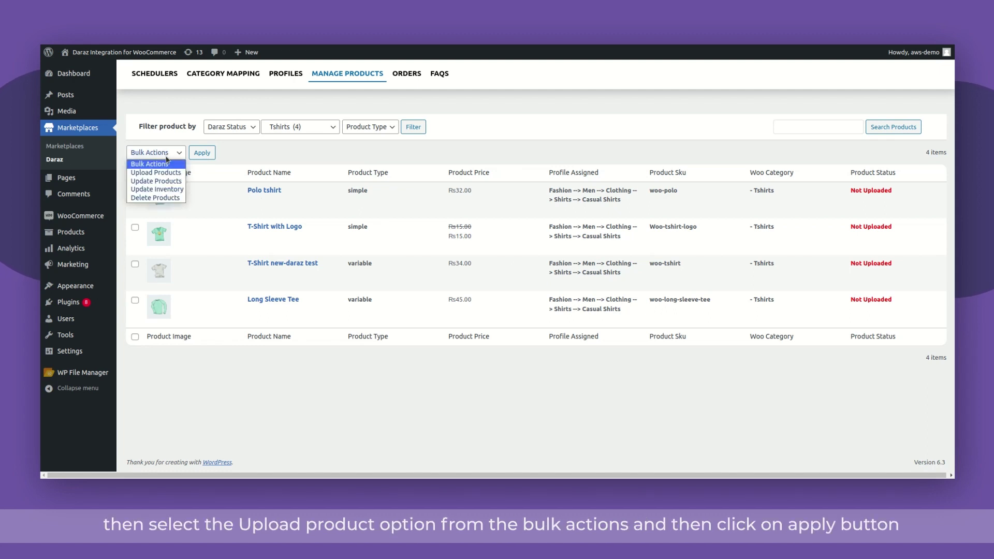
left_click(166, 173)
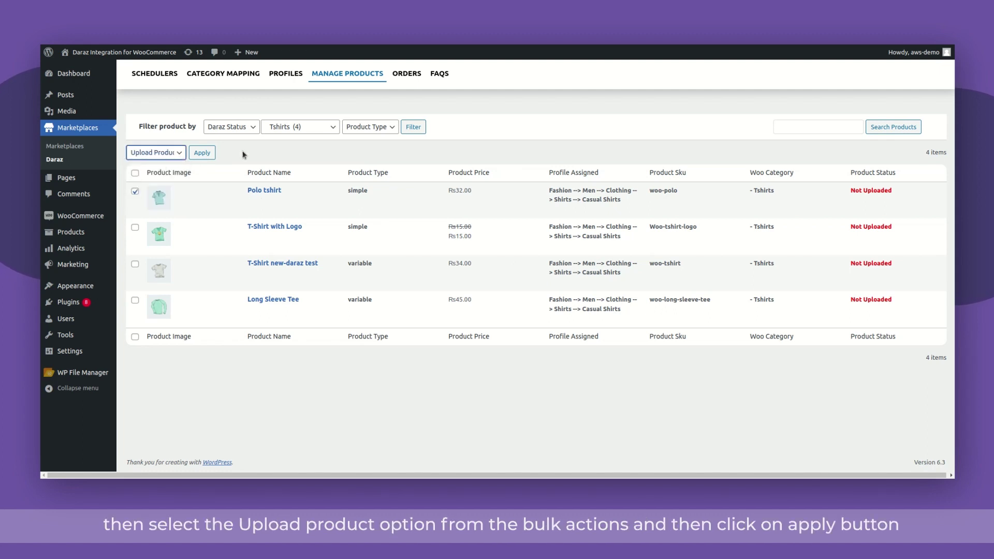
left_click(211, 152)
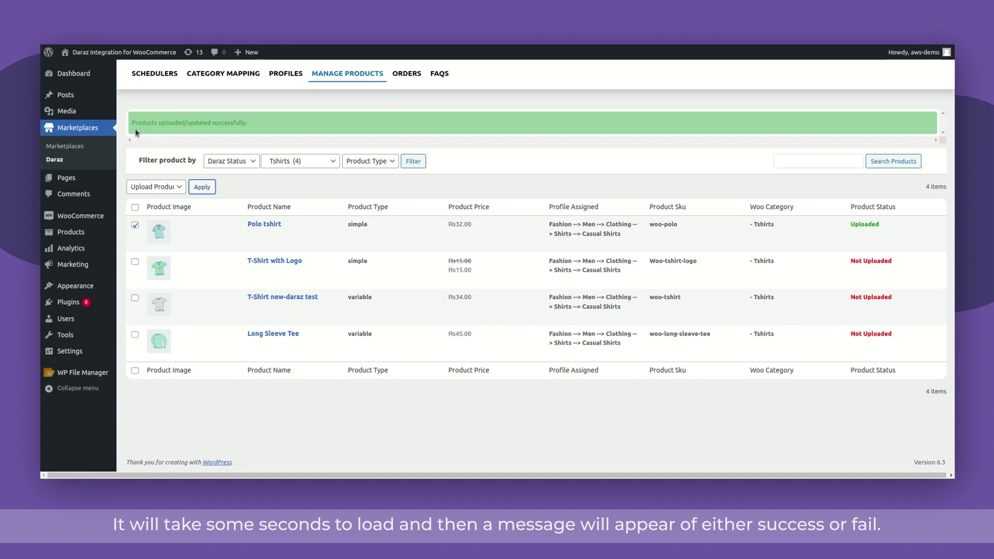
left_click_drag(130, 122, 253, 123)
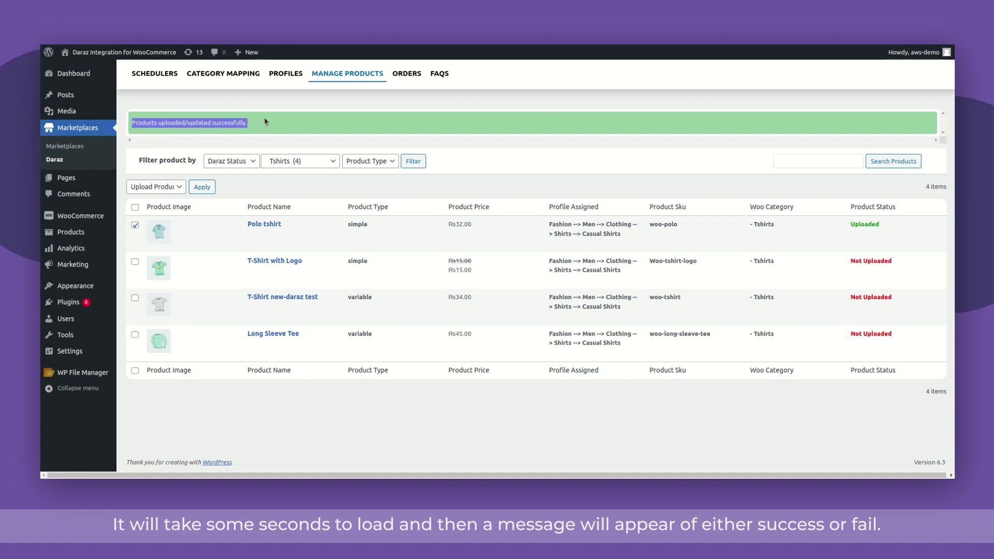
Push an update of the Polo tshirt to Daraz with the Update Product bulk action
left_click(264, 122)
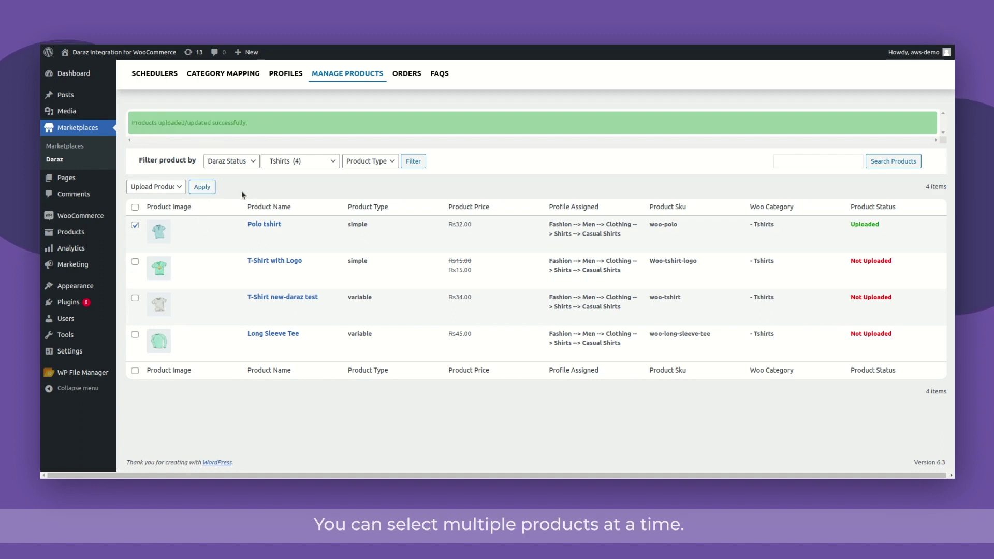
left_click(154, 187)
left_click(152, 213)
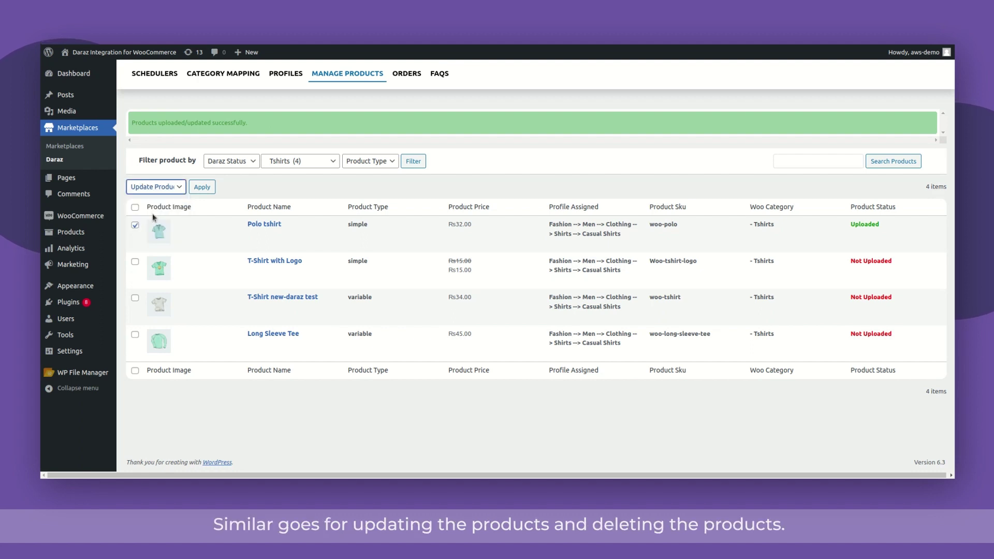
left_click(202, 186)
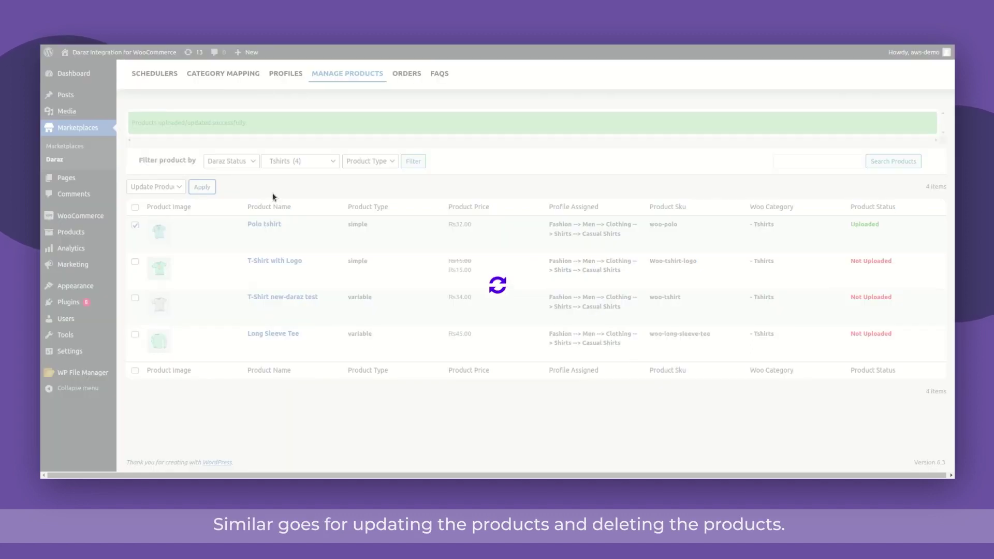
Delete the Polo tshirt from Daraz using the Delete Product bulk action
left_click(155, 211)
left_click(152, 246)
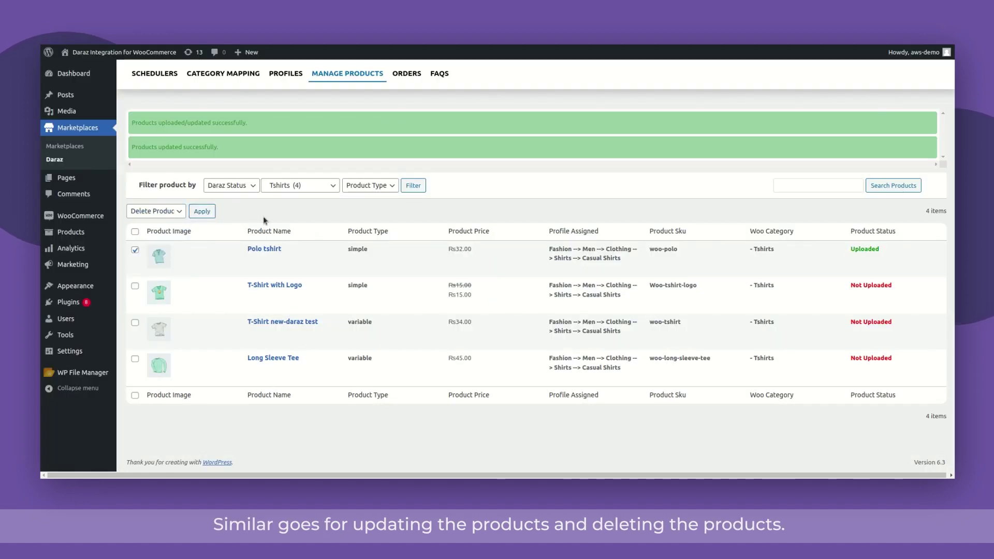
left_click(201, 211)
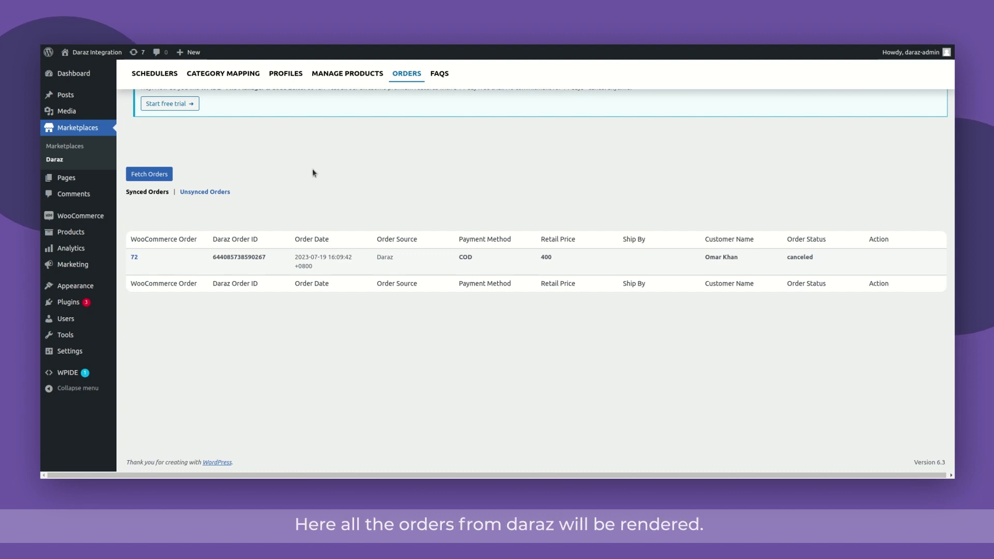
Fetch the latest Daraz orders, then show the unsynced orders list
left_click(152, 176)
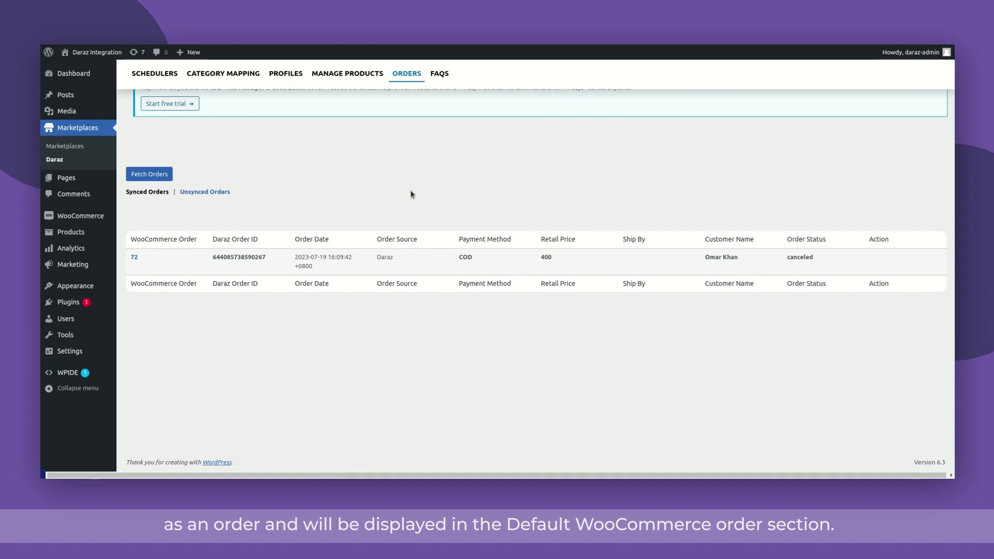
left_click(205, 192)
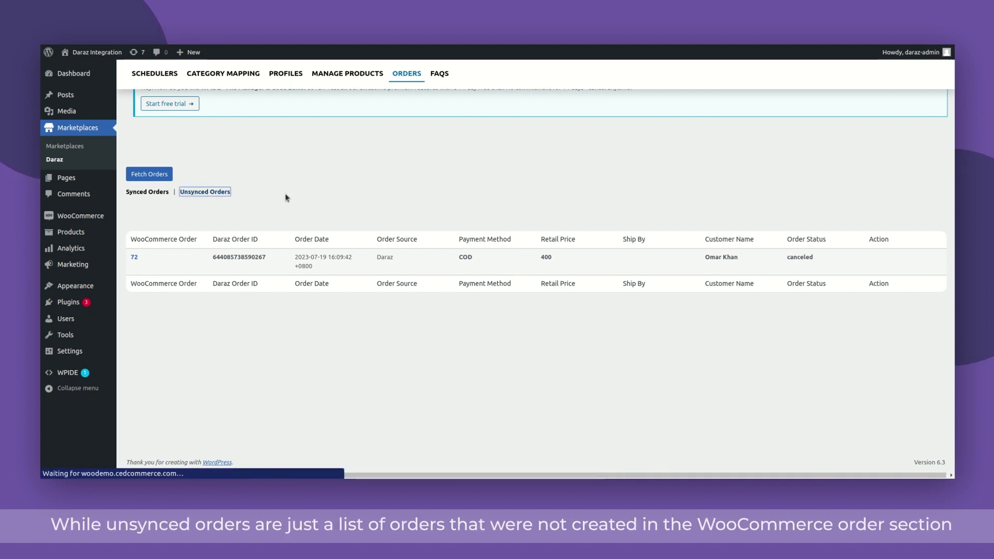
scroll(435, 204, "down", 5)
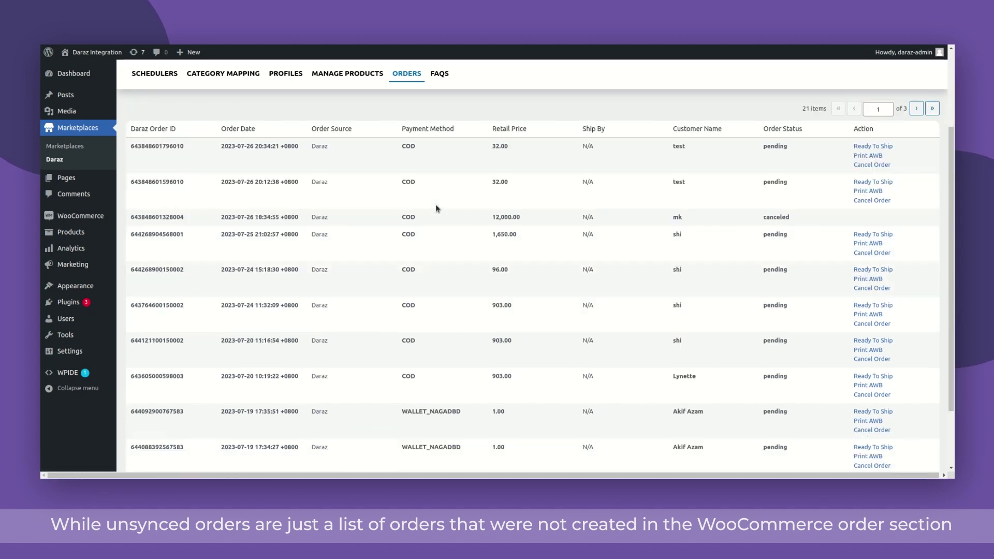
scroll(662, 159, "up", 4)
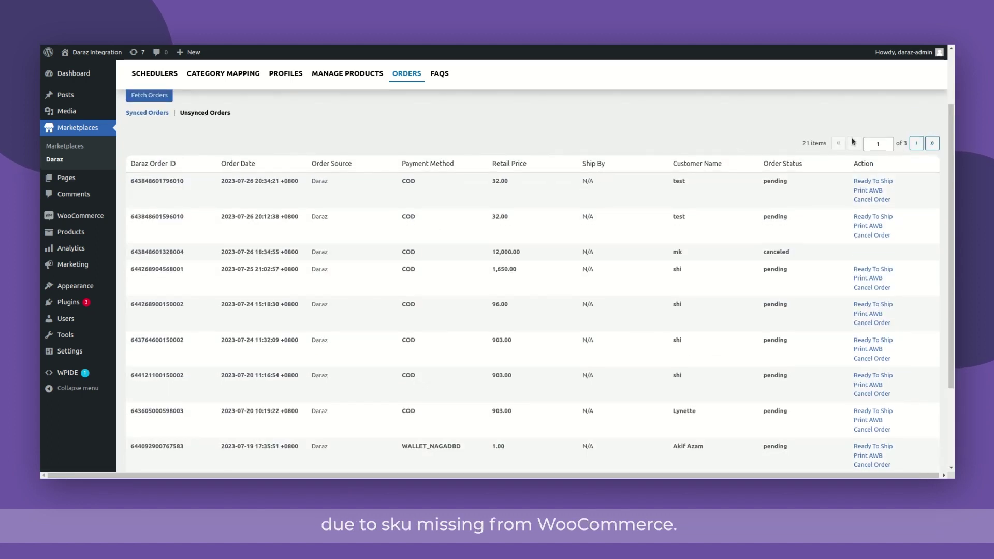
left_click(917, 148)
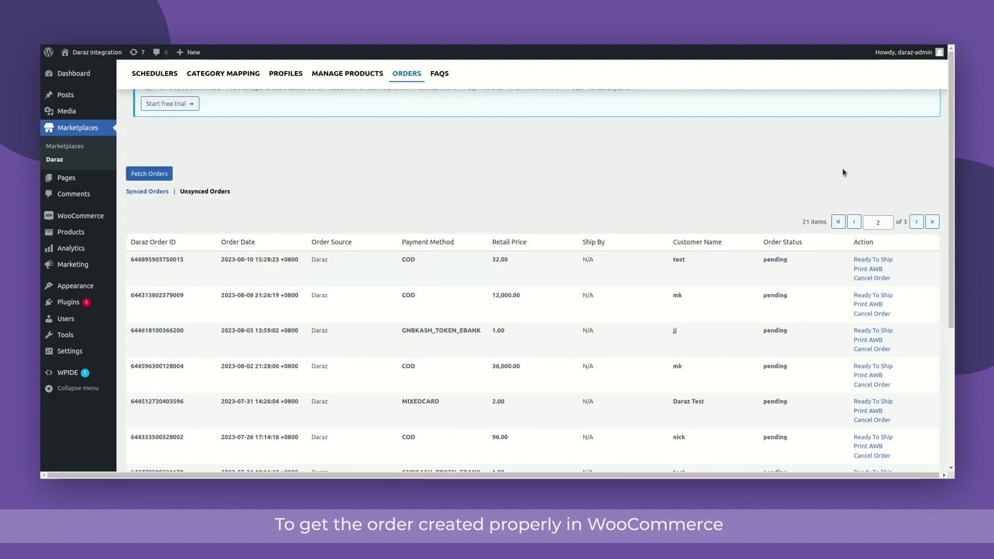
scroll(843, 160, "down", 2)
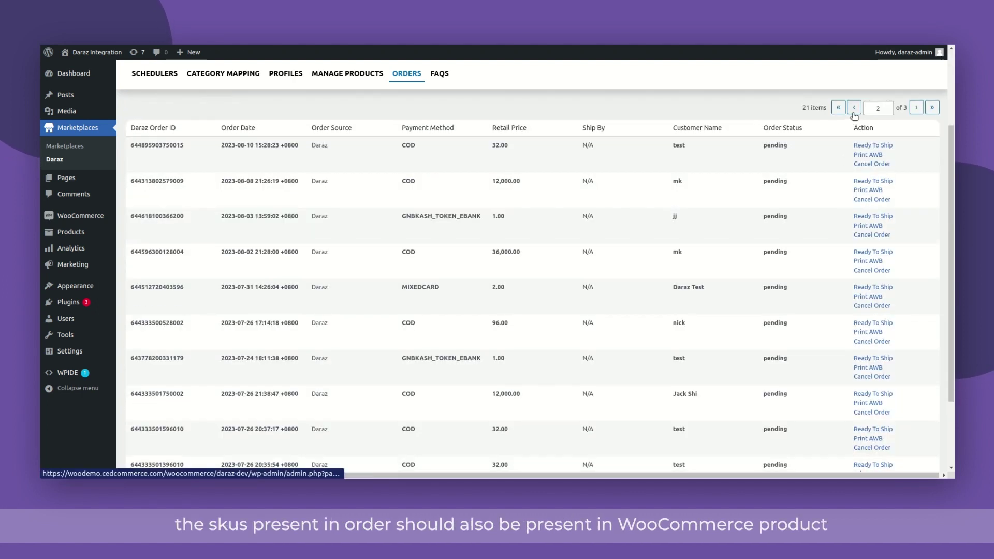
left_click(917, 109)
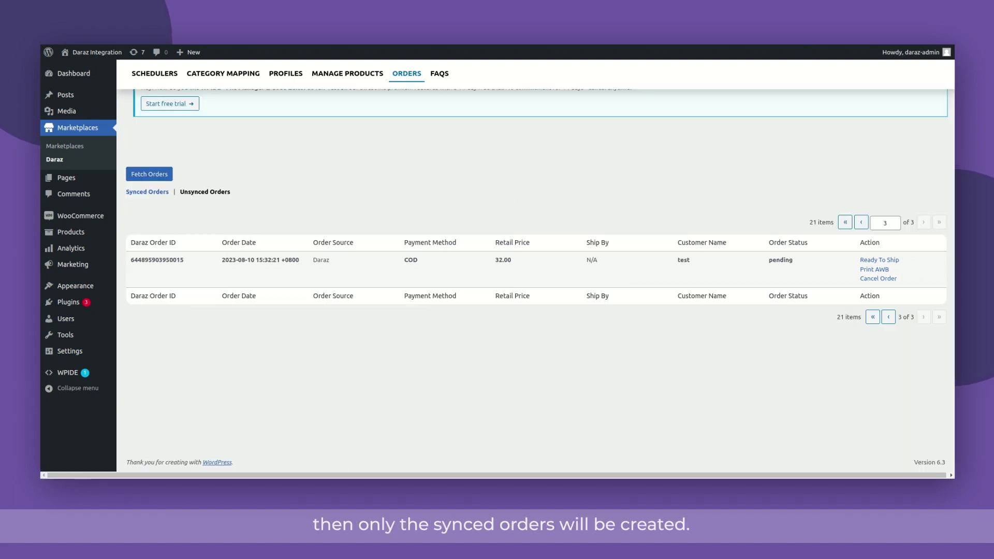
left_click(205, 191)
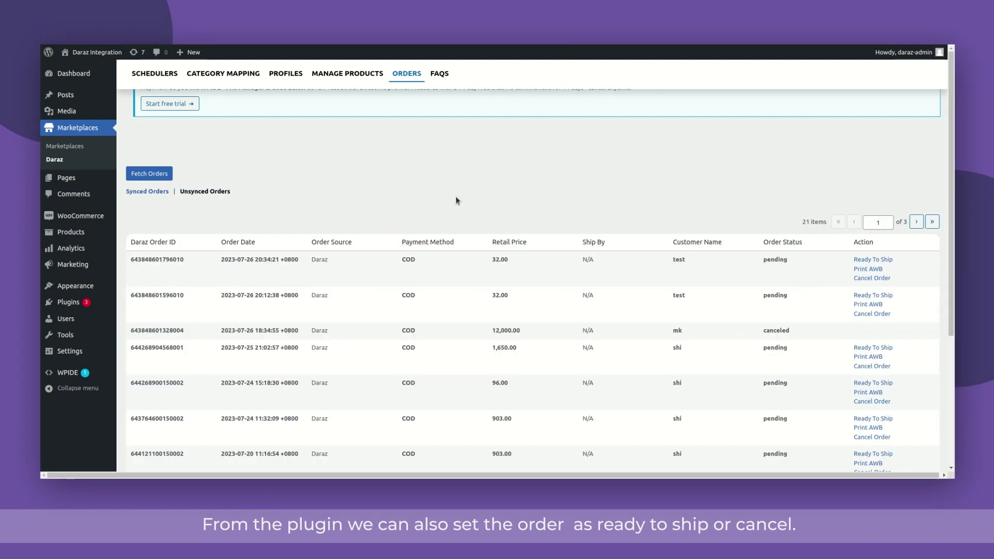
scroll(456, 201, "down", 1)
left_click(875, 202)
left_click(485, 253)
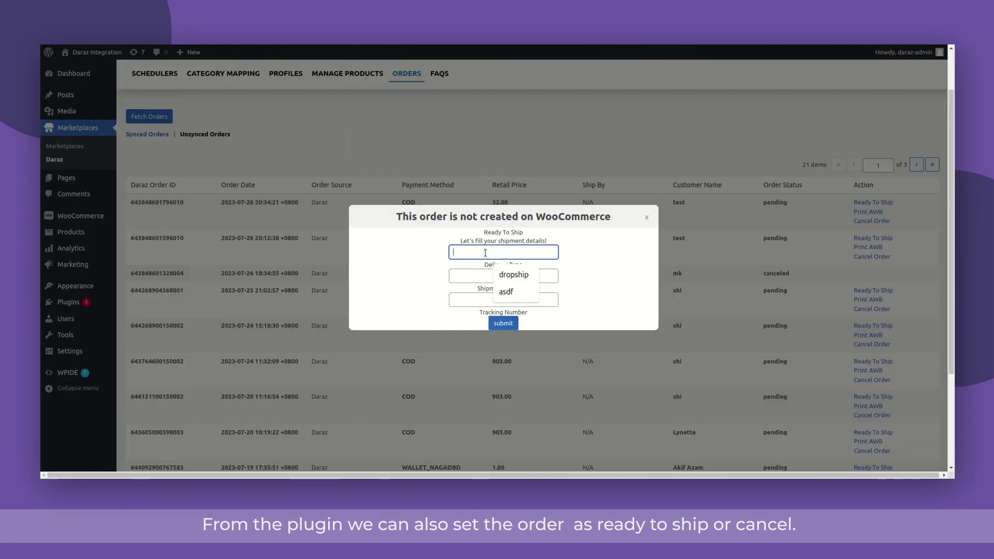
left_click(487, 276)
left_click(494, 300)
left_click(503, 323)
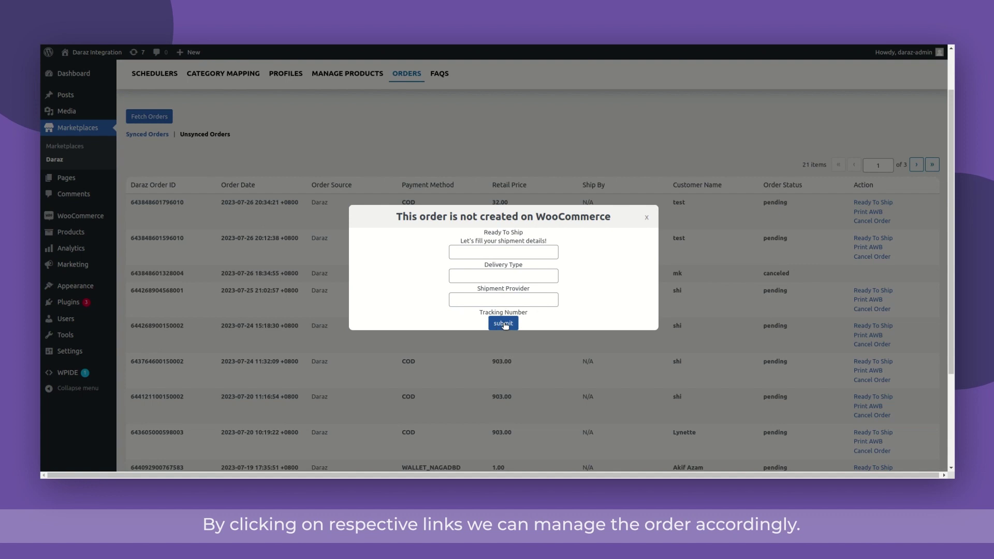
left_click(646, 217)
left_click(864, 221)
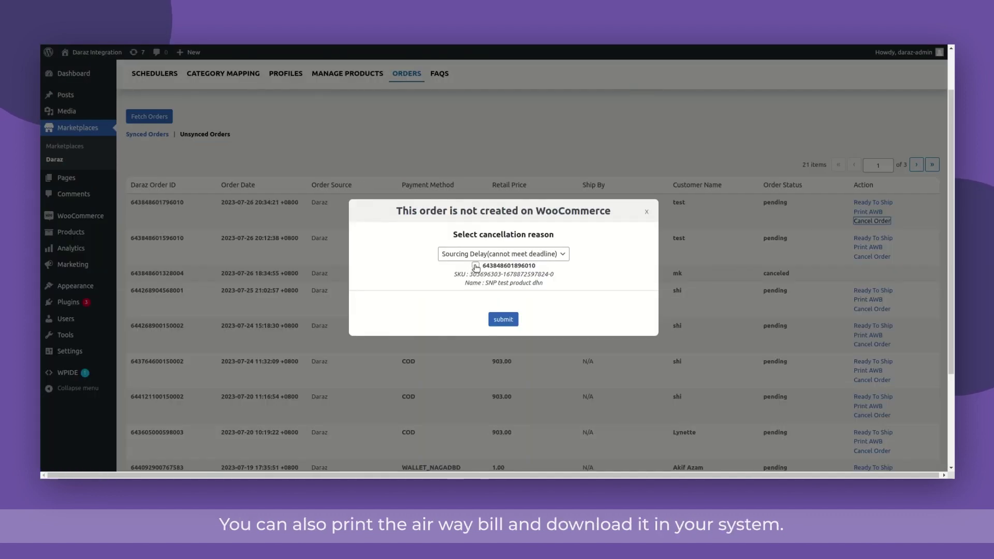
left_click(476, 266)
left_click(517, 254)
left_click(500, 261)
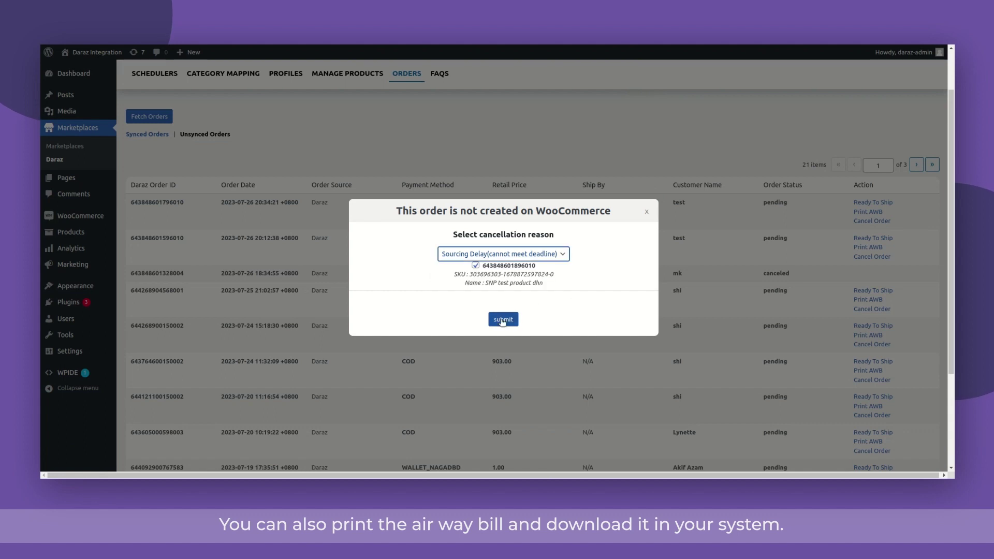
left_click(646, 213)
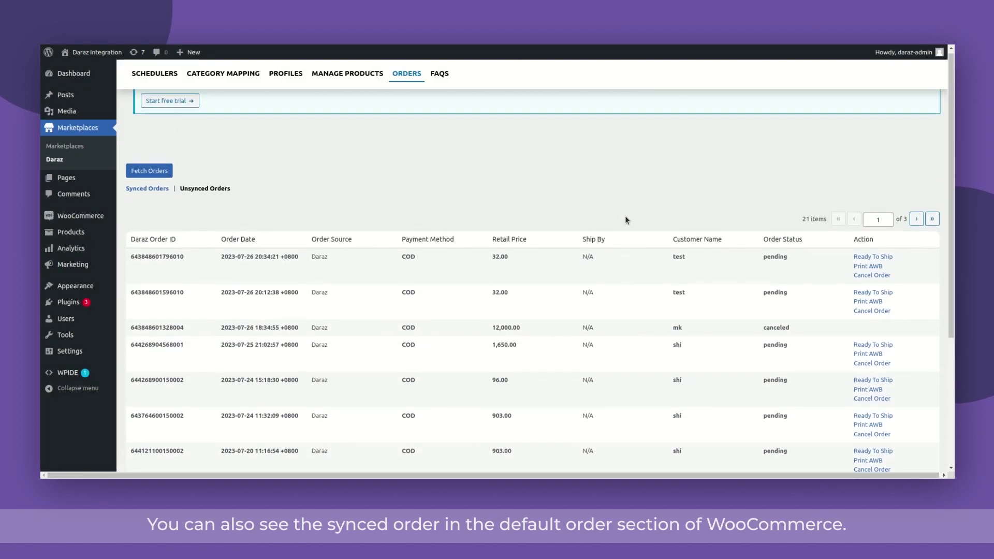
Open WooCommerce's Orders list from the admin sidebar
mouse_move(83, 216)
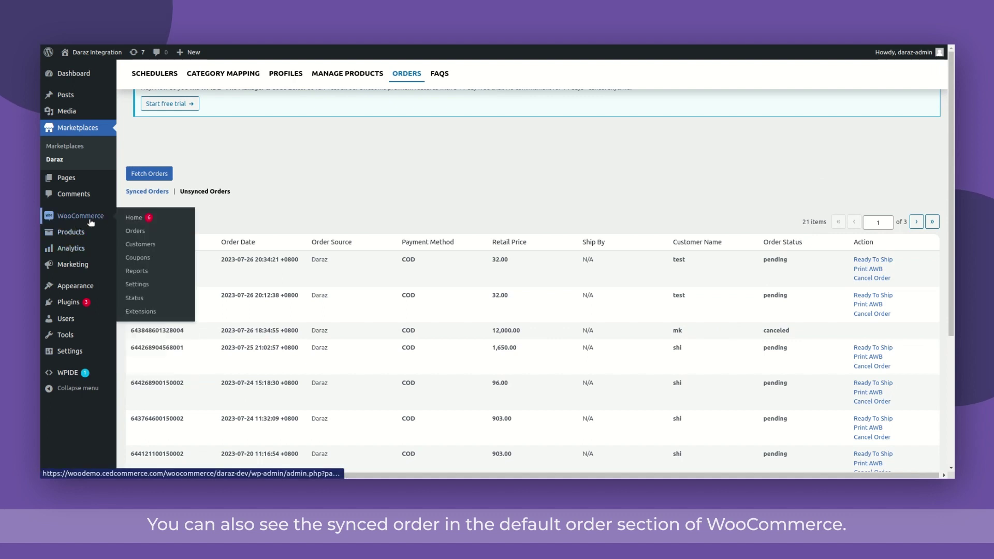
left_click(150, 234)
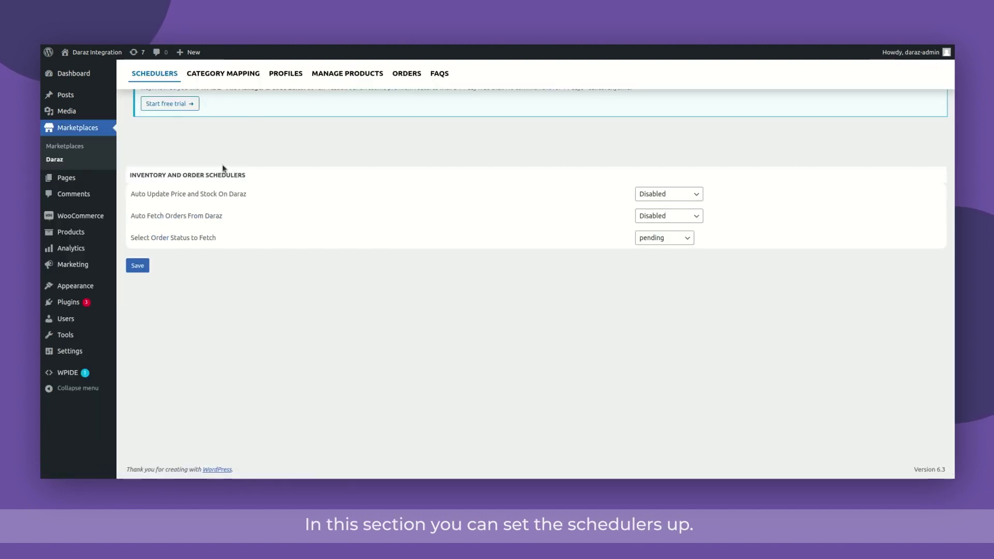
Review the price/stock and order fetch interval options, keeping the order status on pending
left_click(651, 195)
left_click(732, 209)
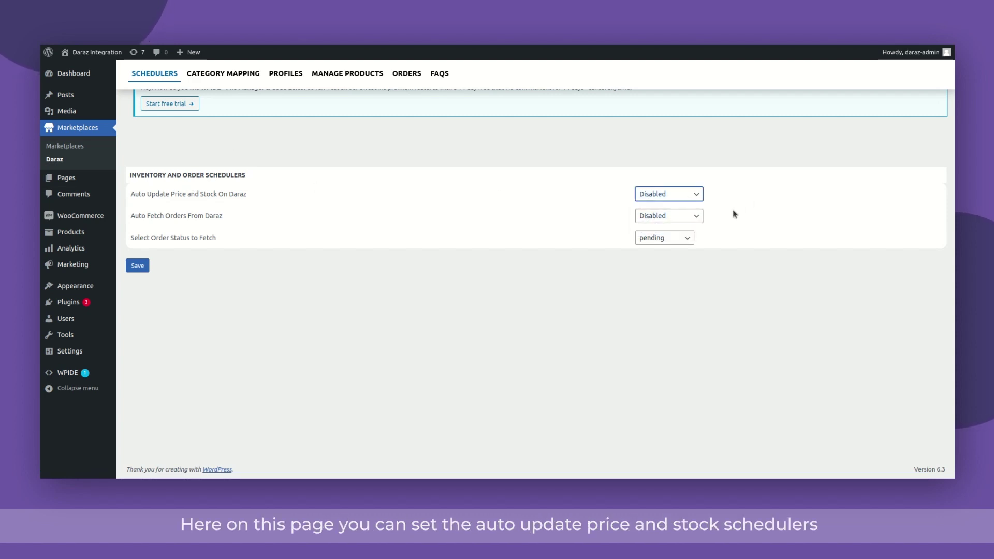
left_click(693, 216)
left_click(733, 234)
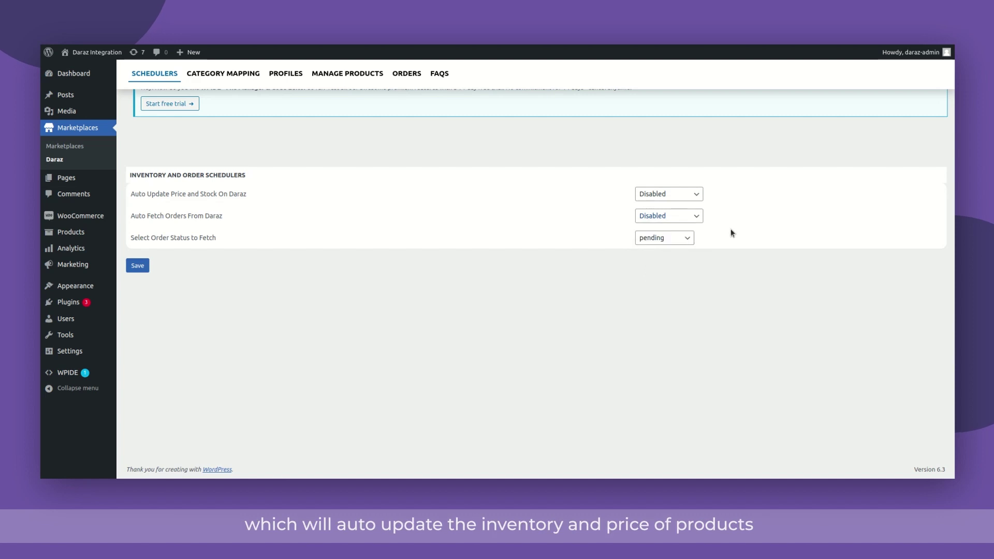
left_click(687, 239)
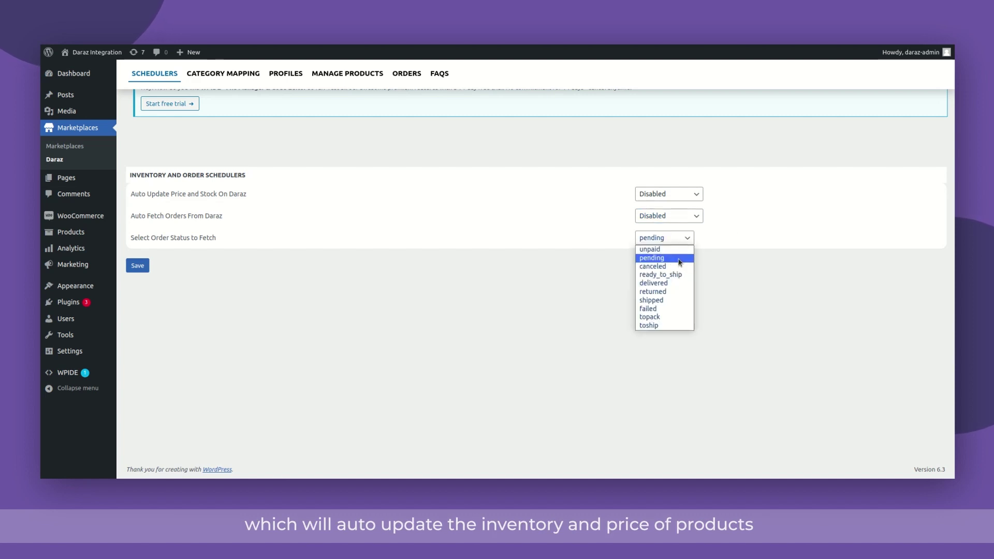
left_click(726, 241)
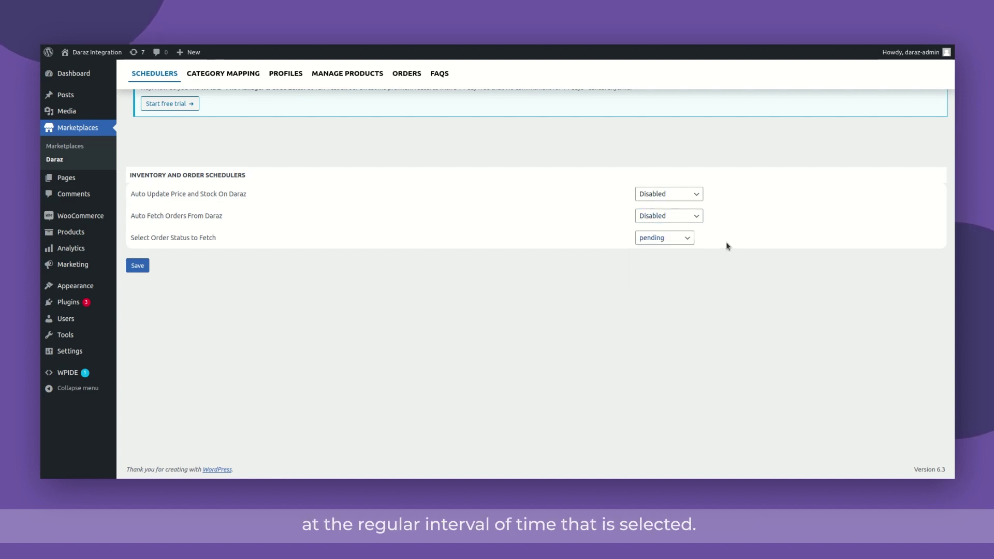
Set price and stock updates to every 6 minutes, order fetching to every 10 minutes, and save
left_click(690, 195)
left_click(678, 213)
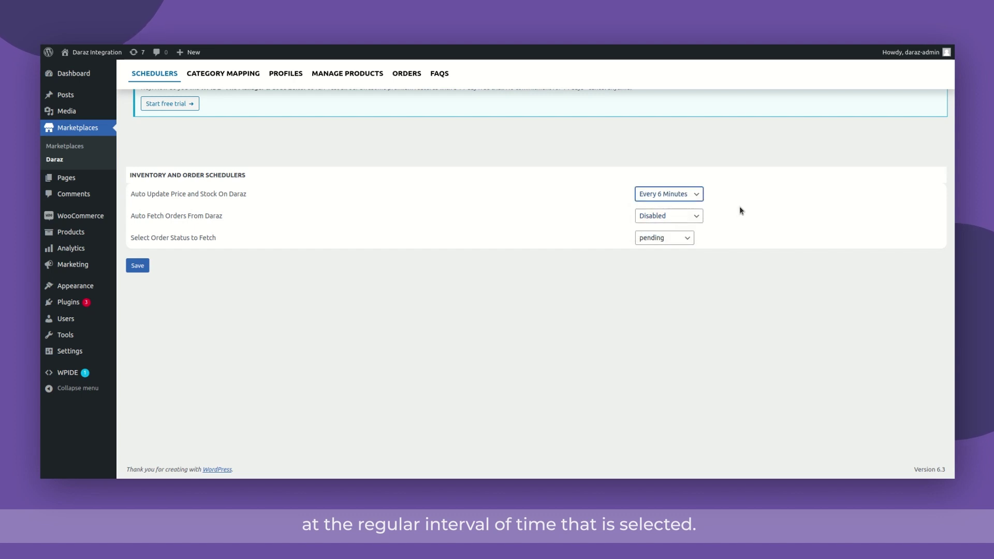
left_click(695, 218)
left_click(681, 234)
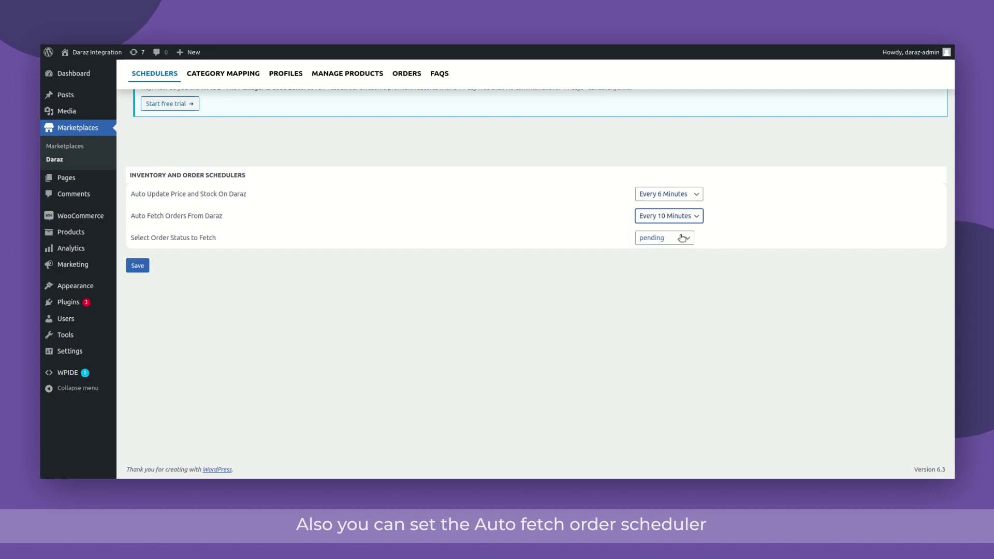
left_click(137, 265)
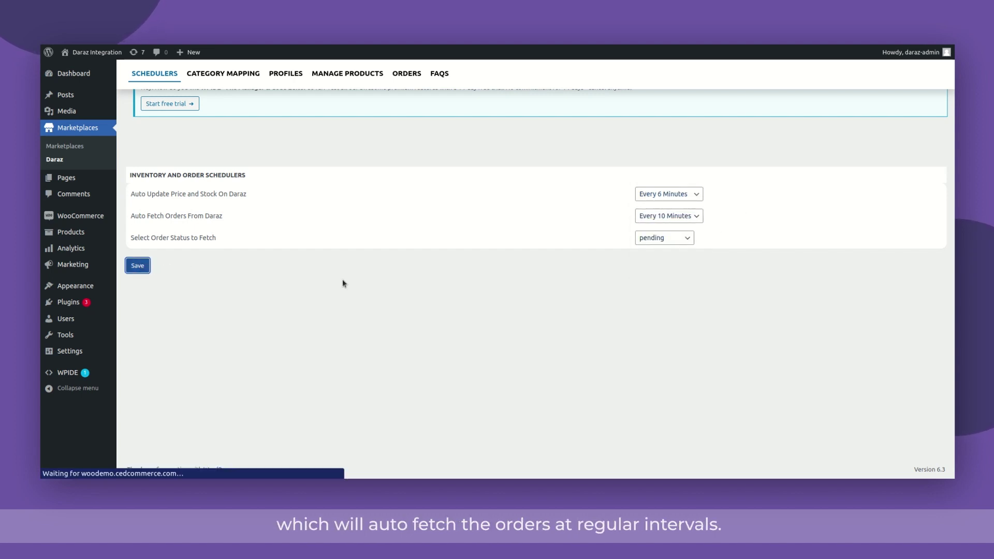